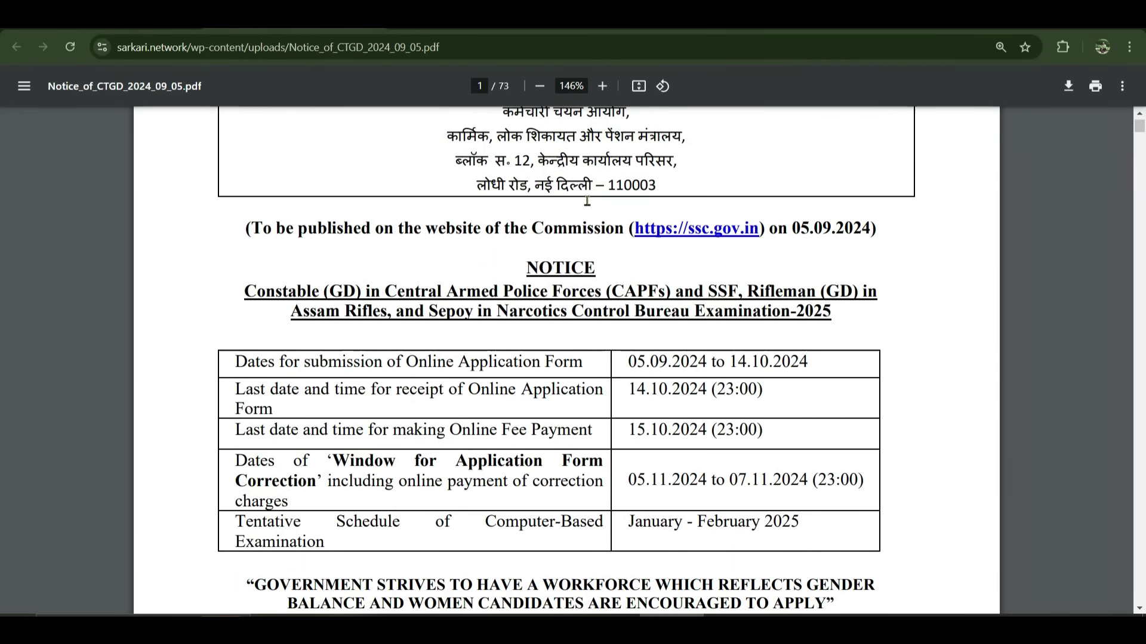
Step: Review the application dates and the computer-based examination schedule on the first page of the Constable (GD) notice
{"action": "scroll", "coordinate": [596, 373], "scroll_direction": "up", "scroll_amount": 3}
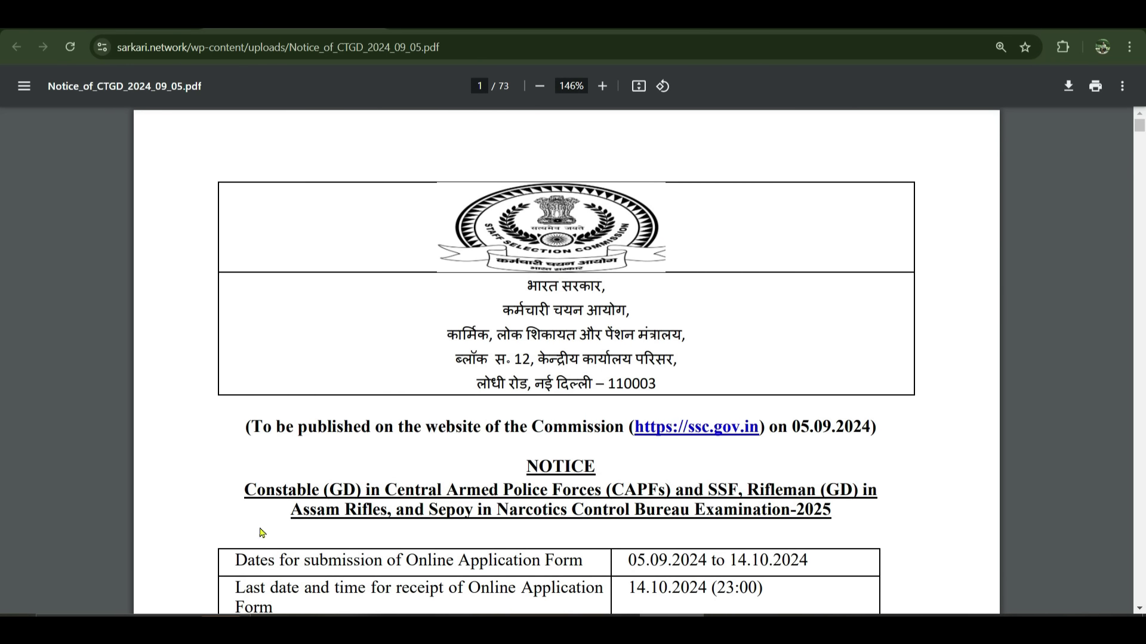
{"action": "scroll", "coordinate": [643, 374], "scroll_direction": "down", "scroll_amount": 3}
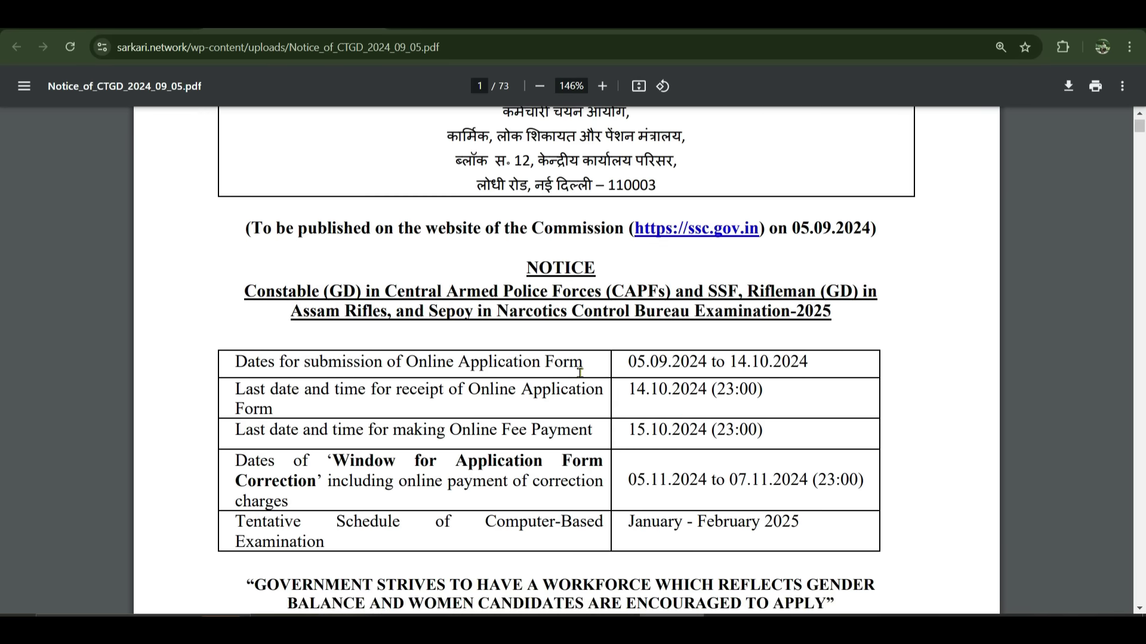
{"action": "left_click_drag", "start_coordinate": [625, 363], "coordinate": [707, 362]}
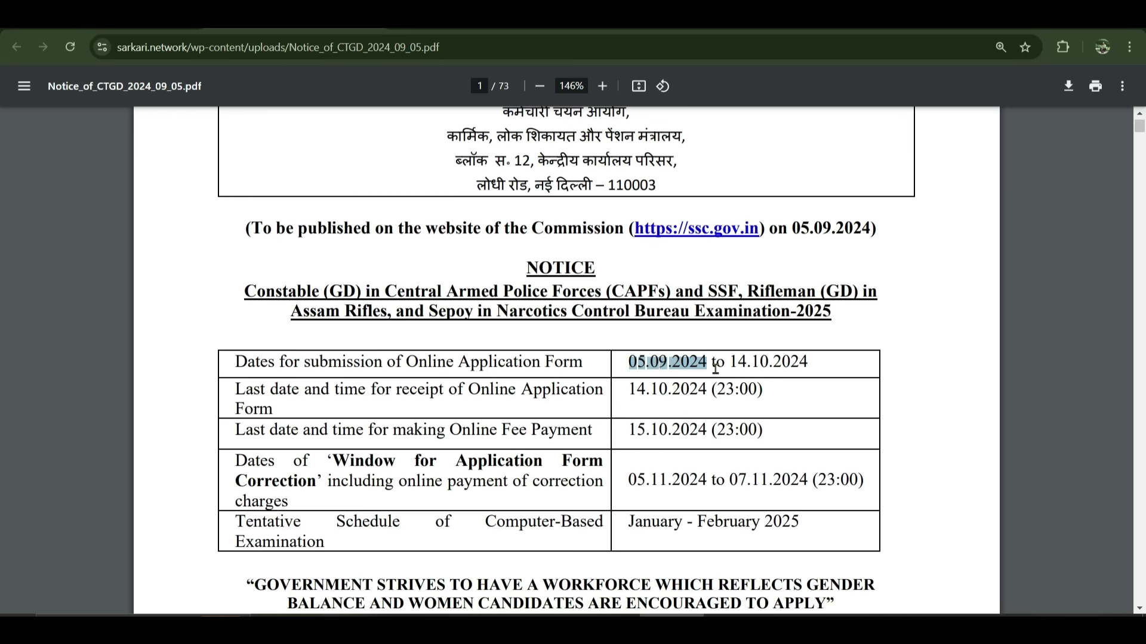
{"action": "left_click_drag", "start_coordinate": [733, 362], "coordinate": [819, 360]}
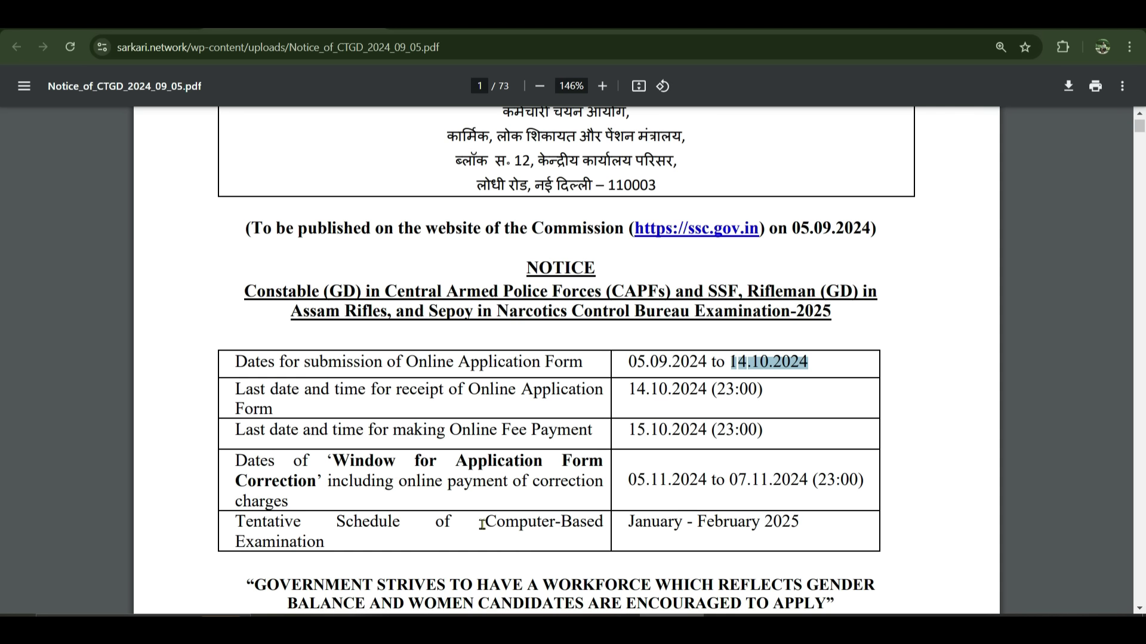
{"action": "left_click_drag", "start_coordinate": [485, 522], "coordinate": [571, 546]}
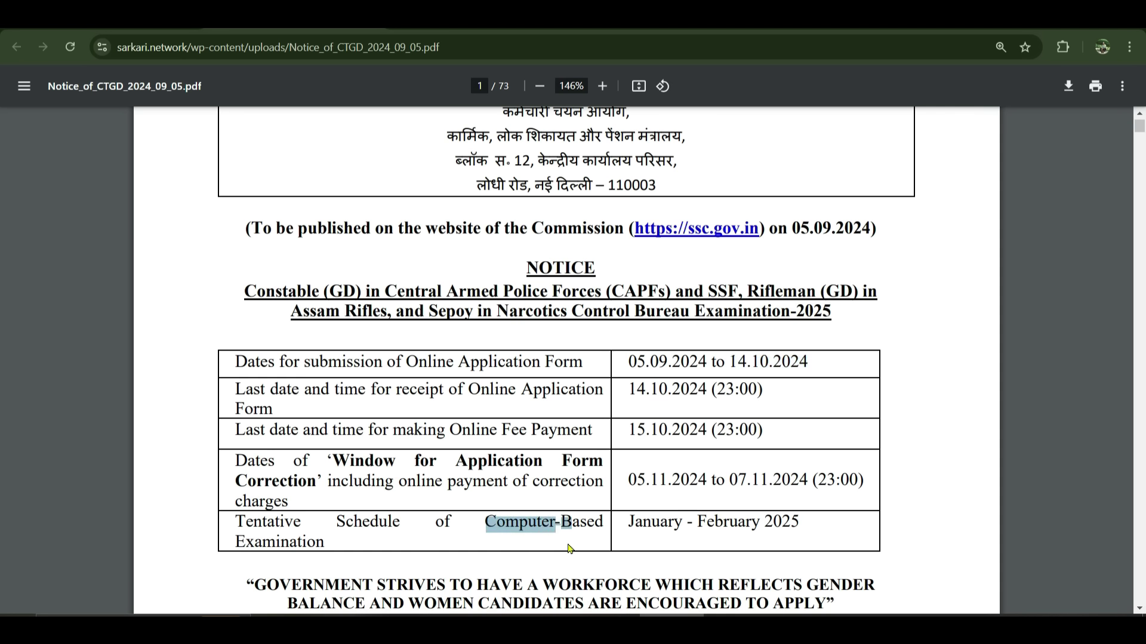
{"action": "left_click", "coordinate": [674, 538]}
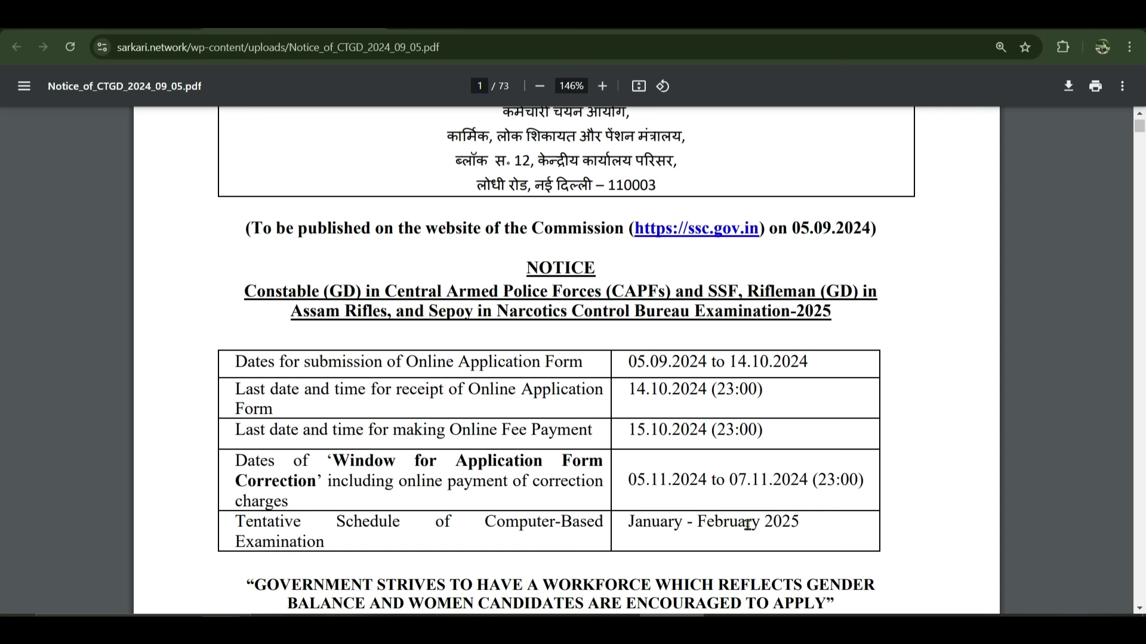
Step: Examine the vacancy details table in section 3 of the notice, including the BSF row and its grand total
{"action": "scroll", "coordinate": [548, 386], "scroll_direction": "down", "scroll_amount": 15}
{"action": "scroll", "coordinate": [547, 386], "scroll_direction": "down", "scroll_amount": 15}
{"action": "scroll", "coordinate": [314, 346], "scroll_direction": "up", "scroll_amount": 4}
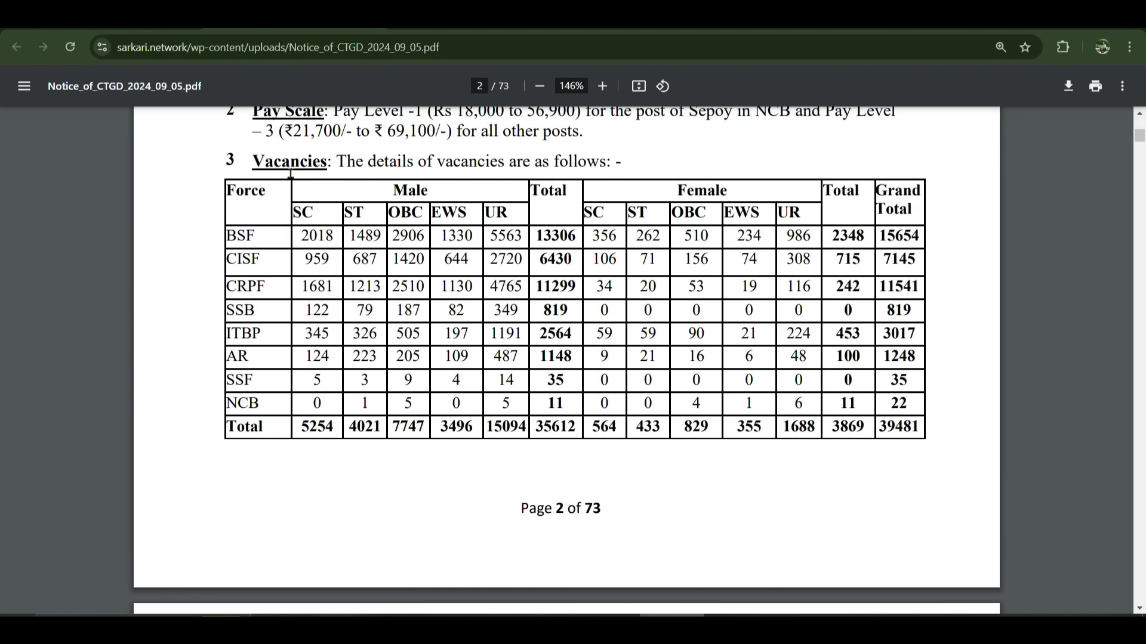
{"action": "left_click_drag", "start_coordinate": [252, 161], "coordinate": [612, 165]}
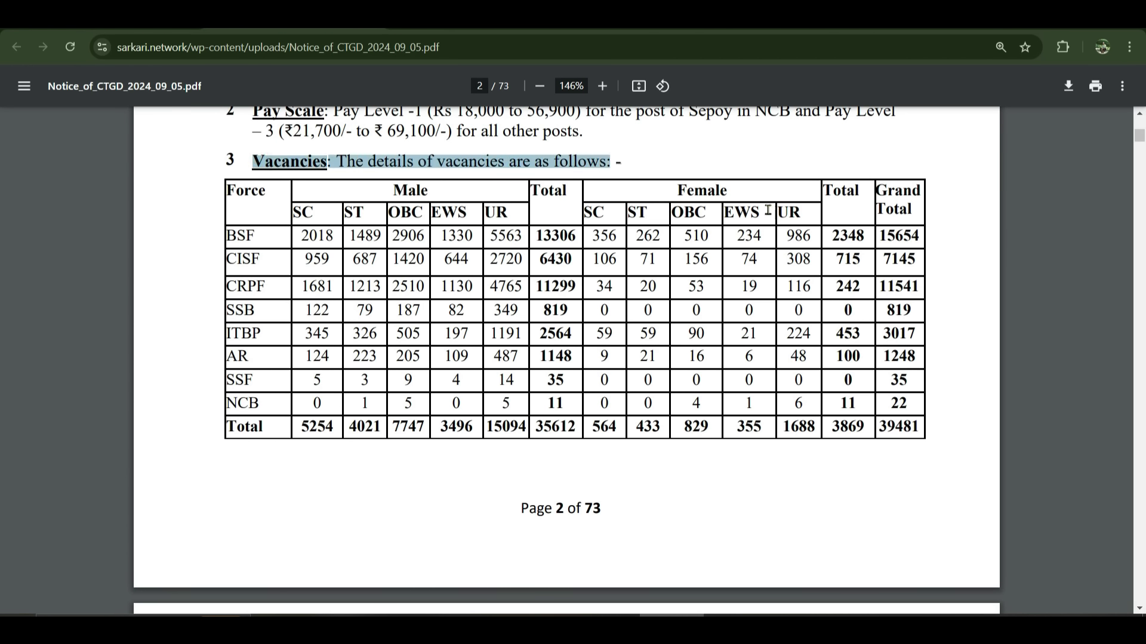
{"action": "left_click", "coordinate": [228, 239]}
{"action": "double_click", "coordinate": [235, 237]}
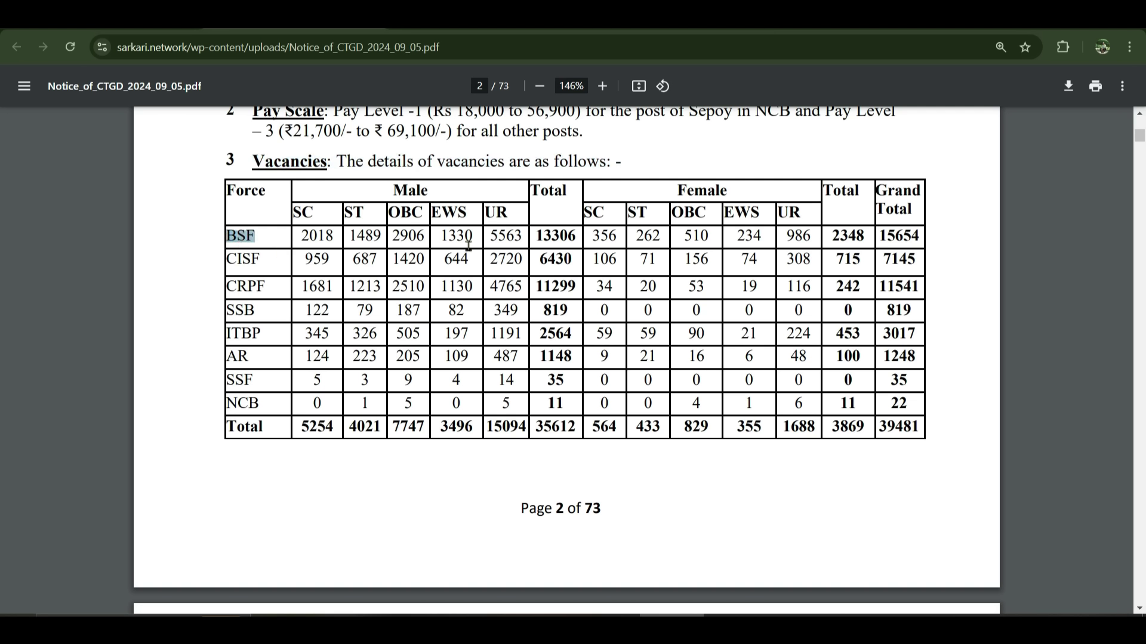
{"action": "double_click", "coordinate": [882, 239]}
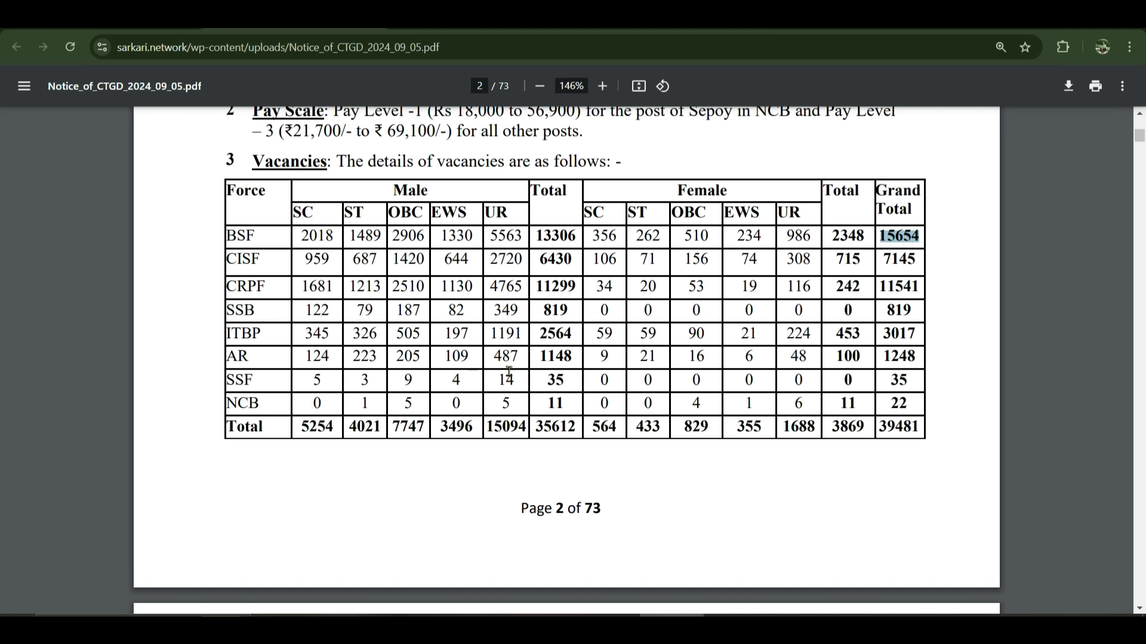
Step: Return to the Staff Selection Commission website and open the candidate login or registration for applying
{"action": "key", "text": "alt+Left"}
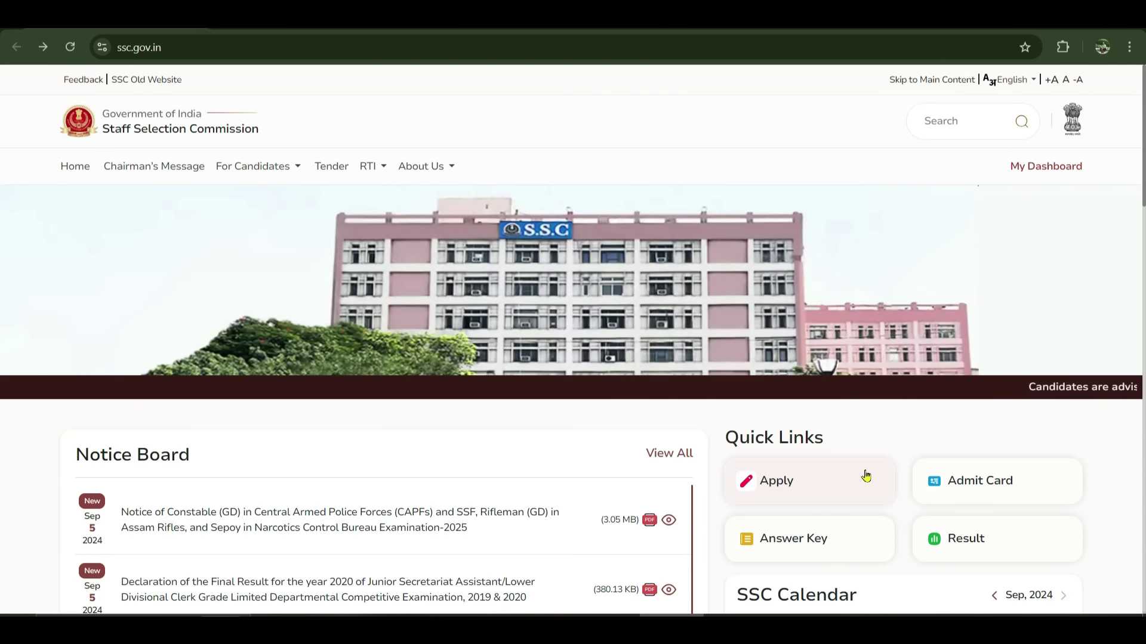
{"action": "left_click", "coordinate": [793, 483]}
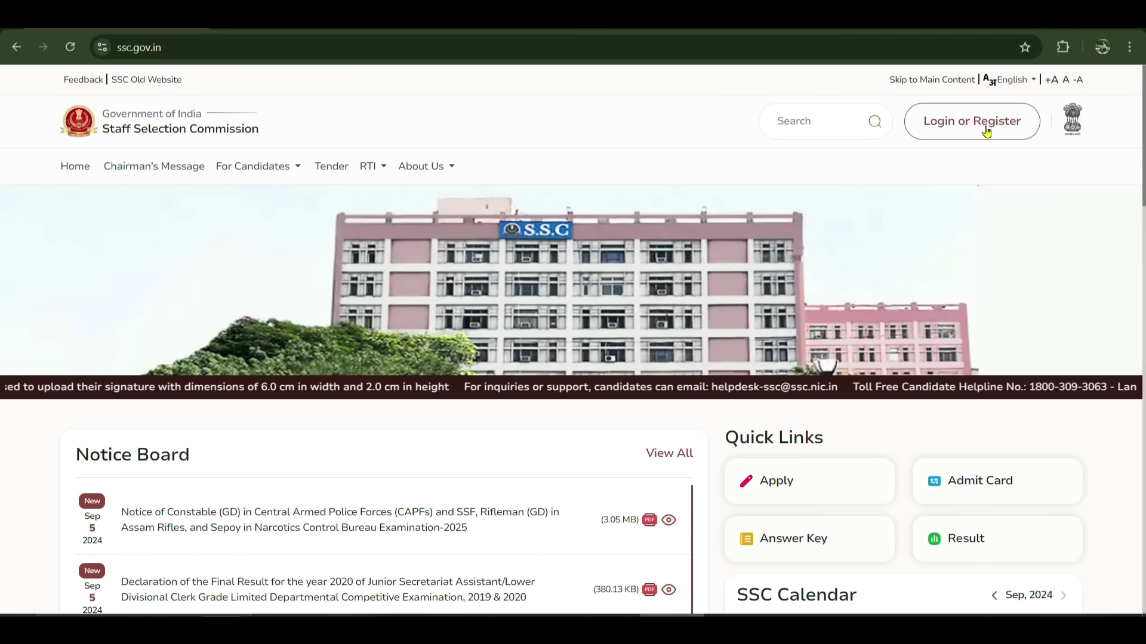
{"action": "left_click", "coordinate": [947, 141]}
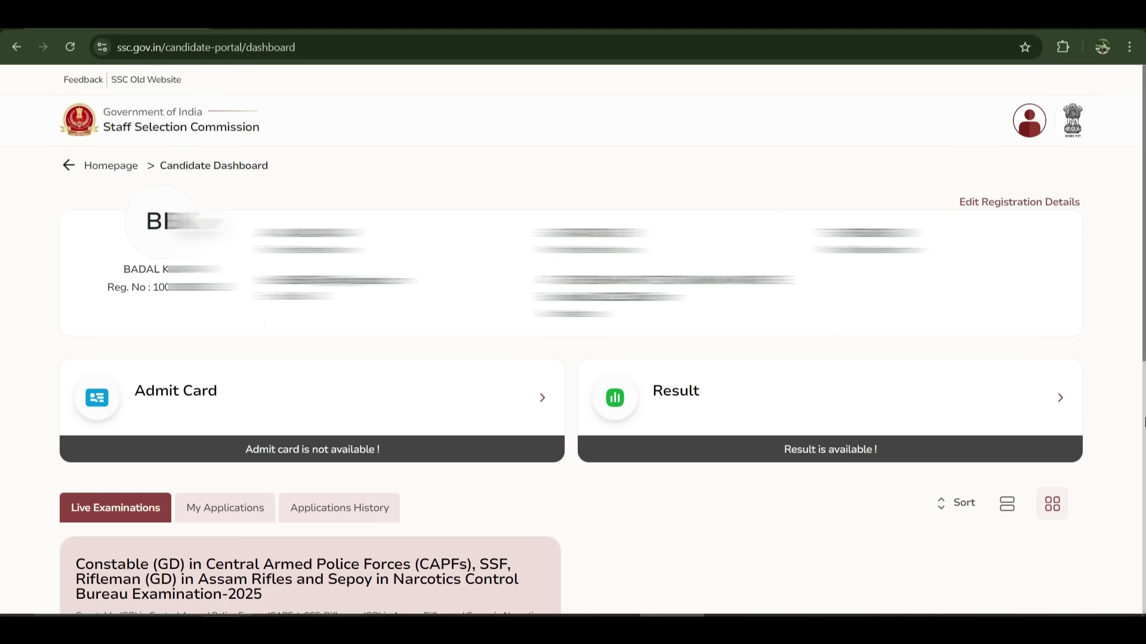
Step: Apply for the Constable (GD) Examination-2025 among the live examinations and proceed past the instructions to the application form
{"action": "scroll", "coordinate": [56, 168], "scroll_direction": "down", "scroll_amount": 6}
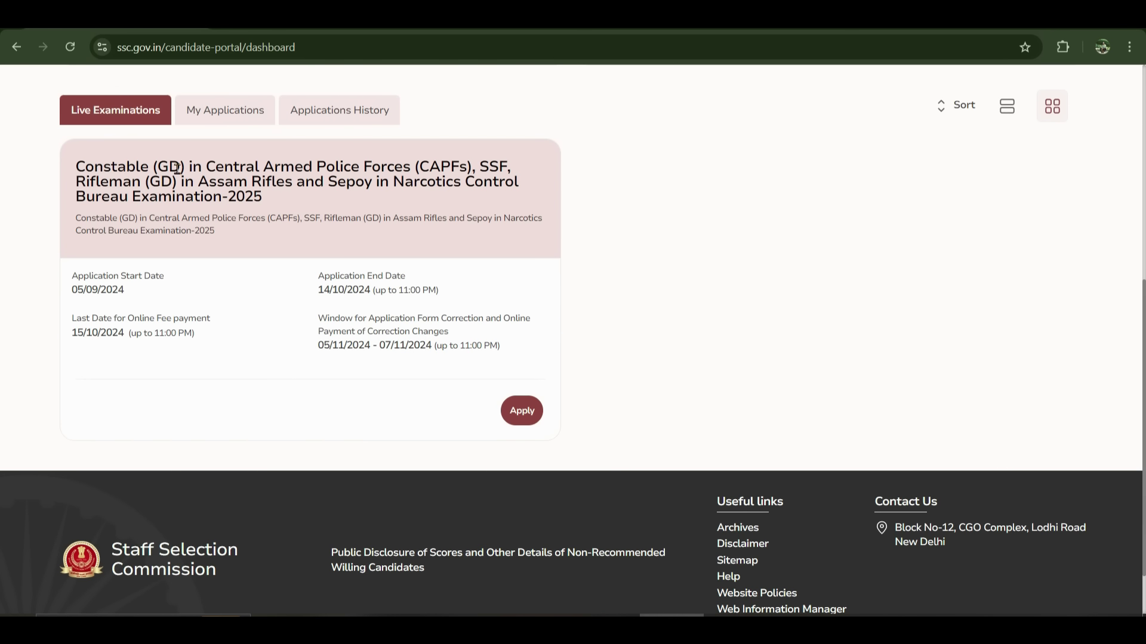
{"action": "left_click", "coordinate": [511, 416]}
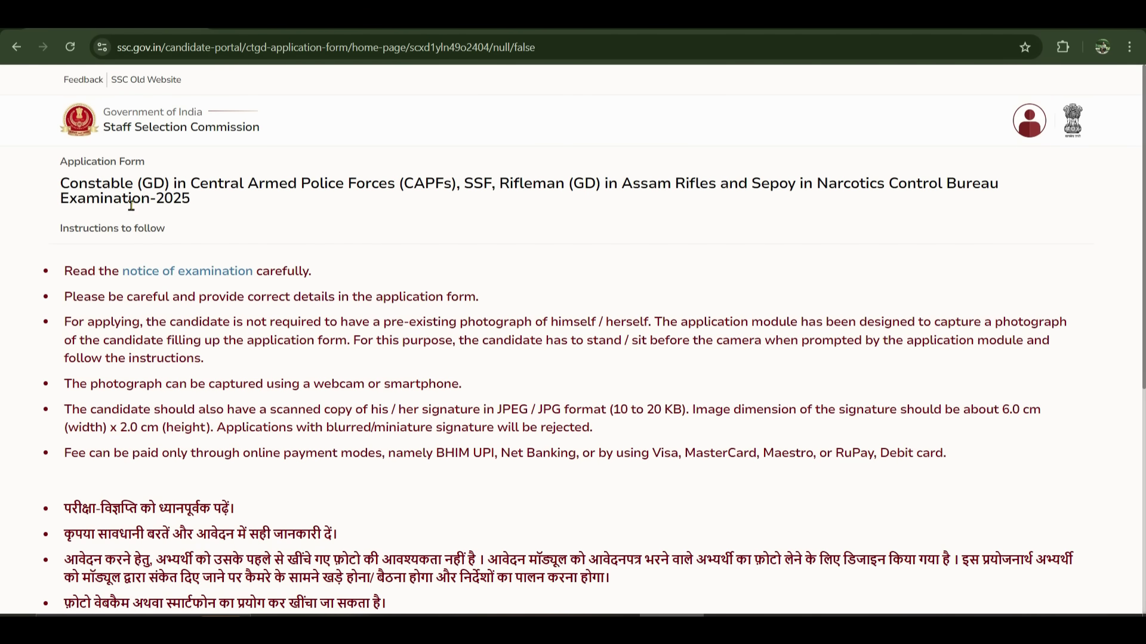
{"action": "scroll", "coordinate": [472, 377], "scroll_direction": "down", "scroll_amount": 6}
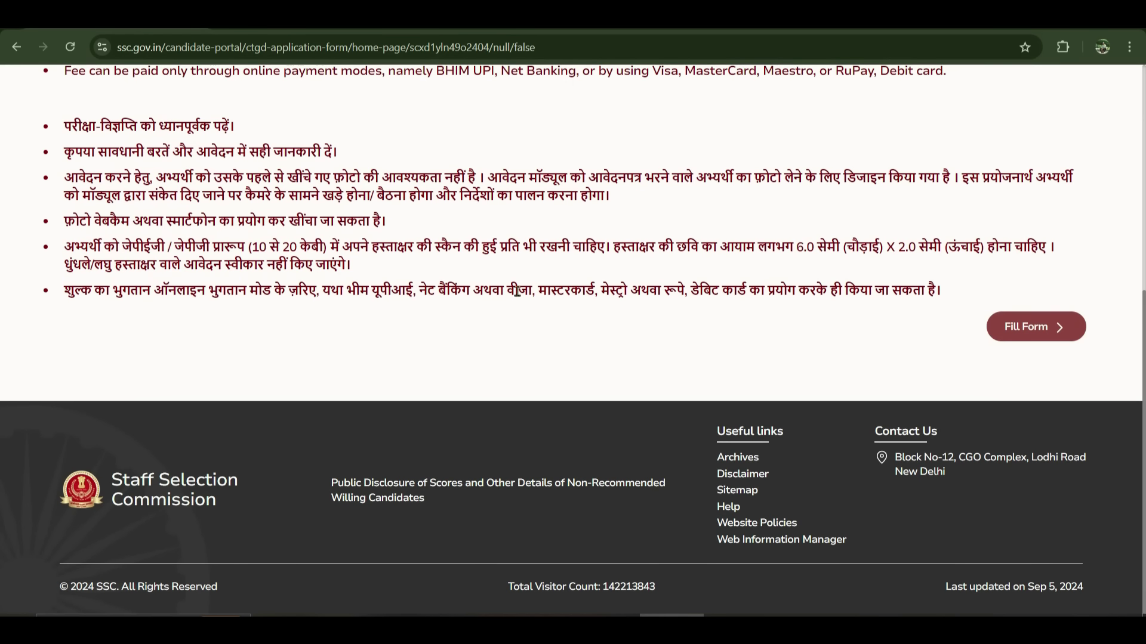
{"action": "left_click", "coordinate": [1025, 340]}
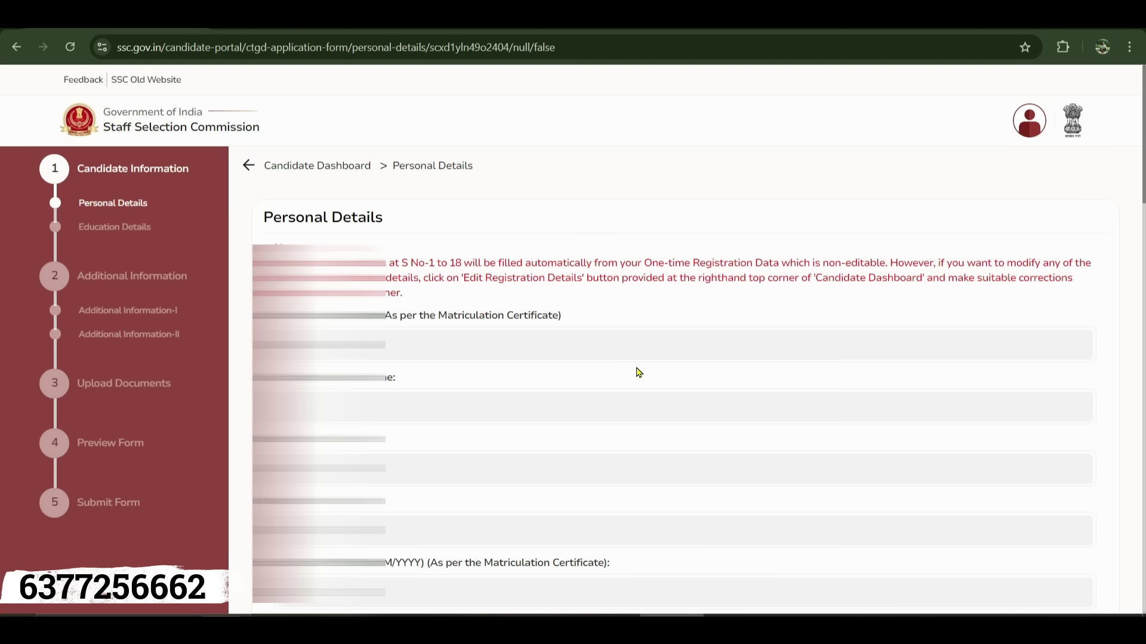
Step: Save the prefilled personal details and continue to the education details
{"action": "scroll", "coordinate": [640, 371], "scroll_direction": "down", "scroll_amount": 15}
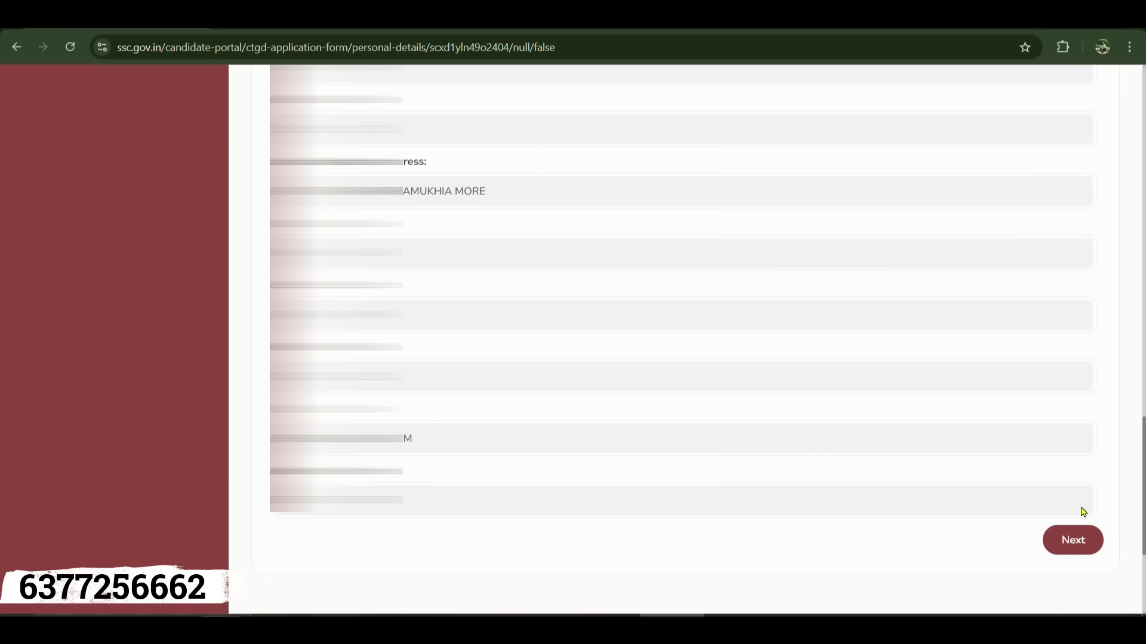
{"action": "left_click", "coordinate": [1078, 545]}
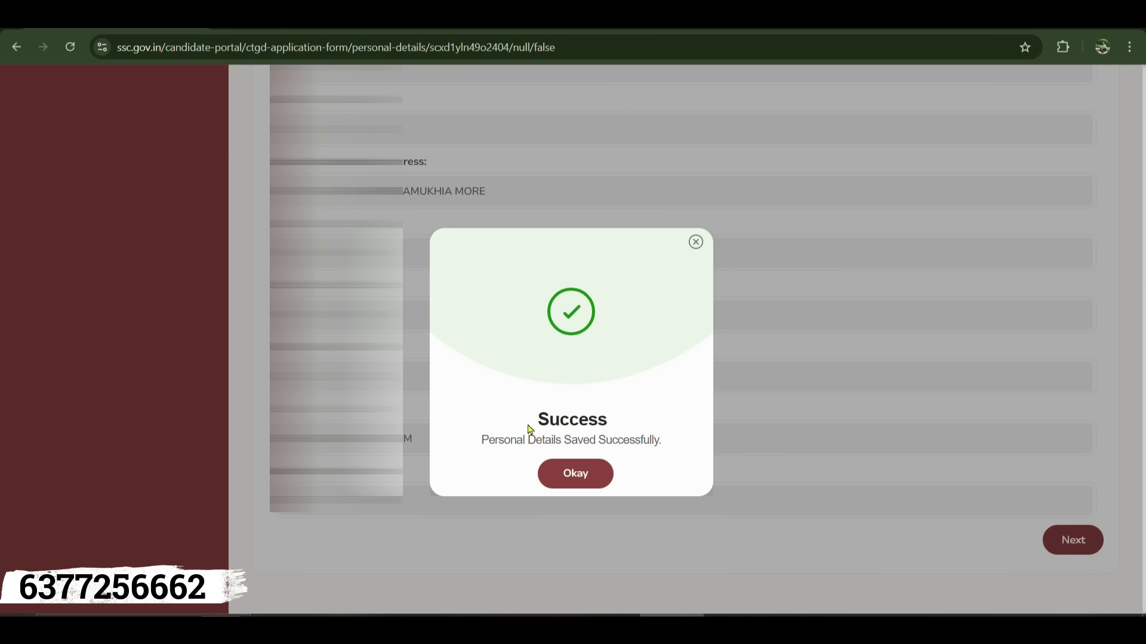
{"action": "left_click", "coordinate": [586, 476]}
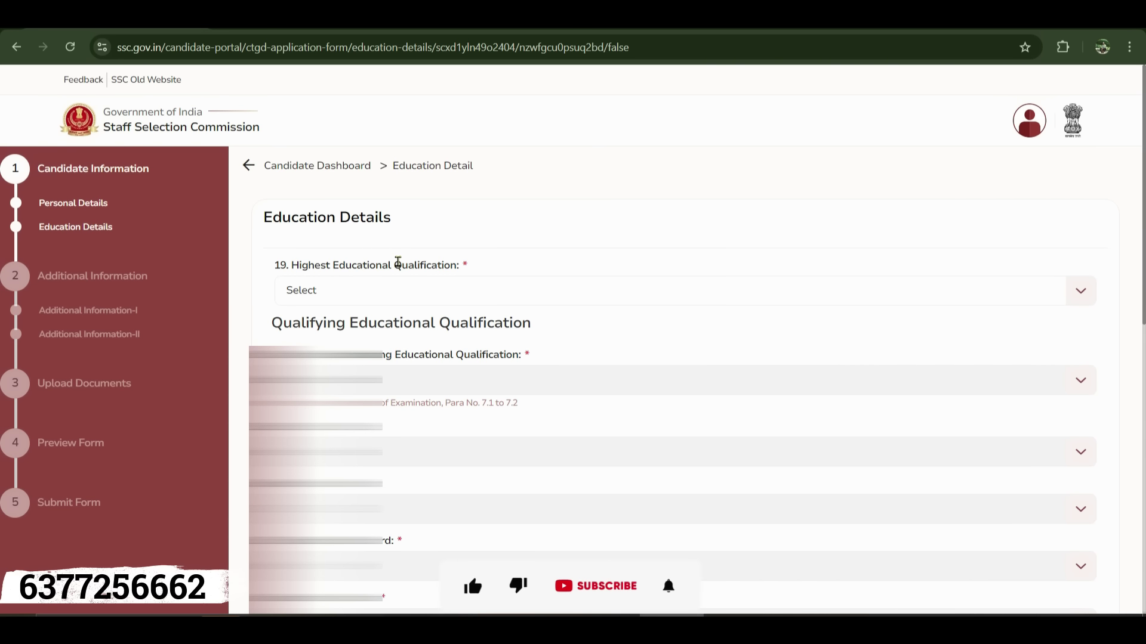
Step: Complete the education details with Matriculation(10th) as highest qualification and 80 as percentage, and save them
{"action": "left_click", "coordinate": [430, 293]}
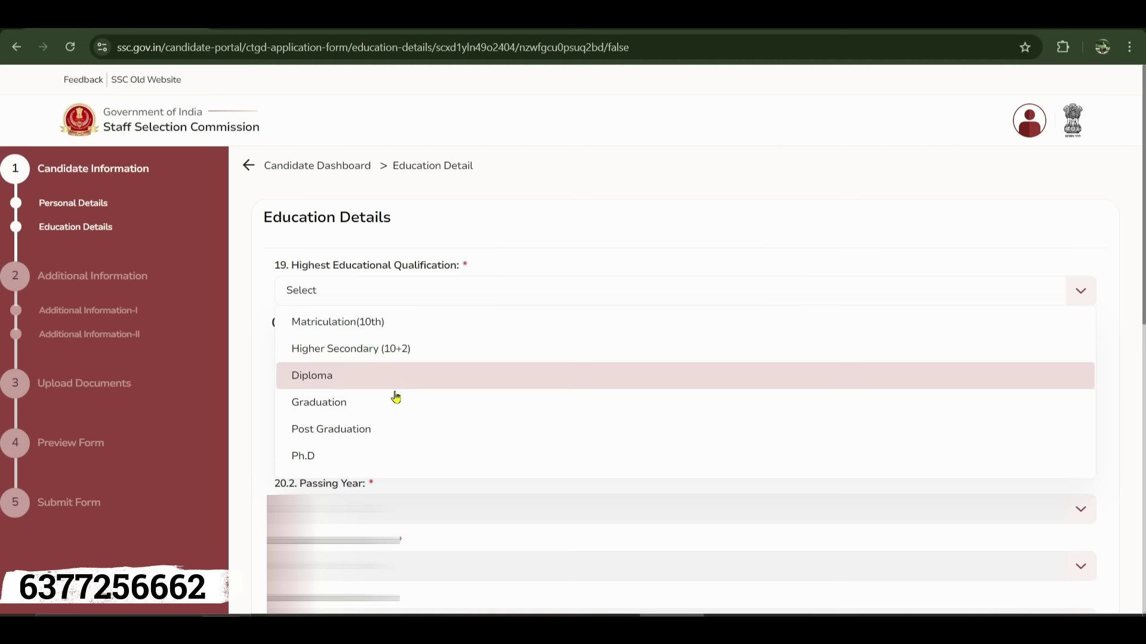
{"action": "left_click", "coordinate": [348, 322]}
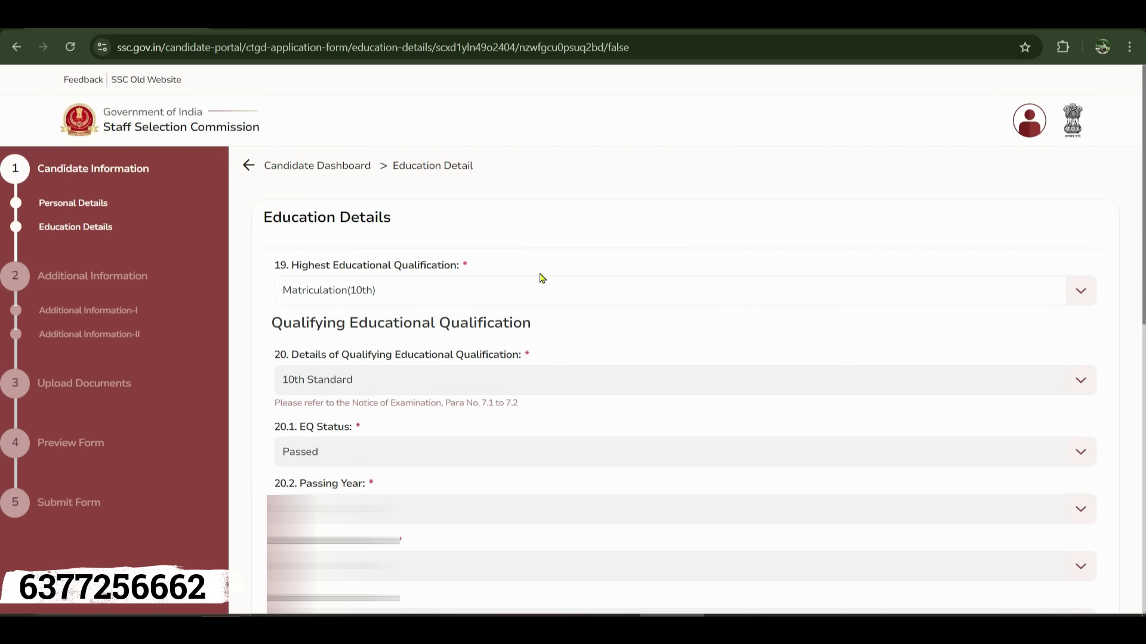
{"action": "scroll", "coordinate": [502, 334], "scroll_direction": "down", "scroll_amount": 10}
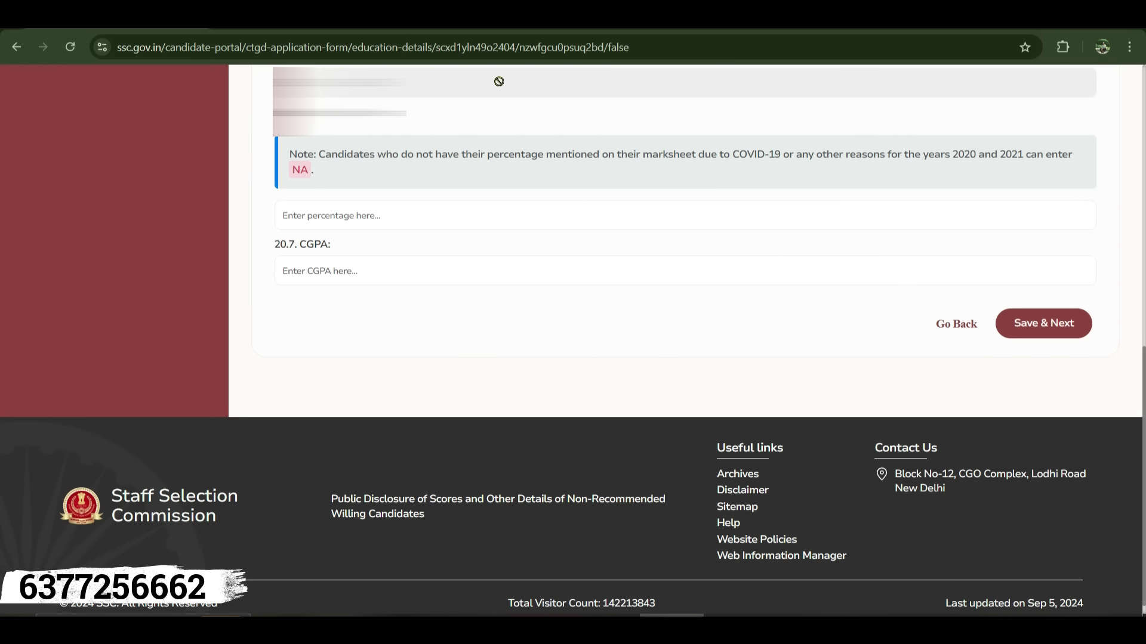
{"action": "left_click", "coordinate": [353, 220]}
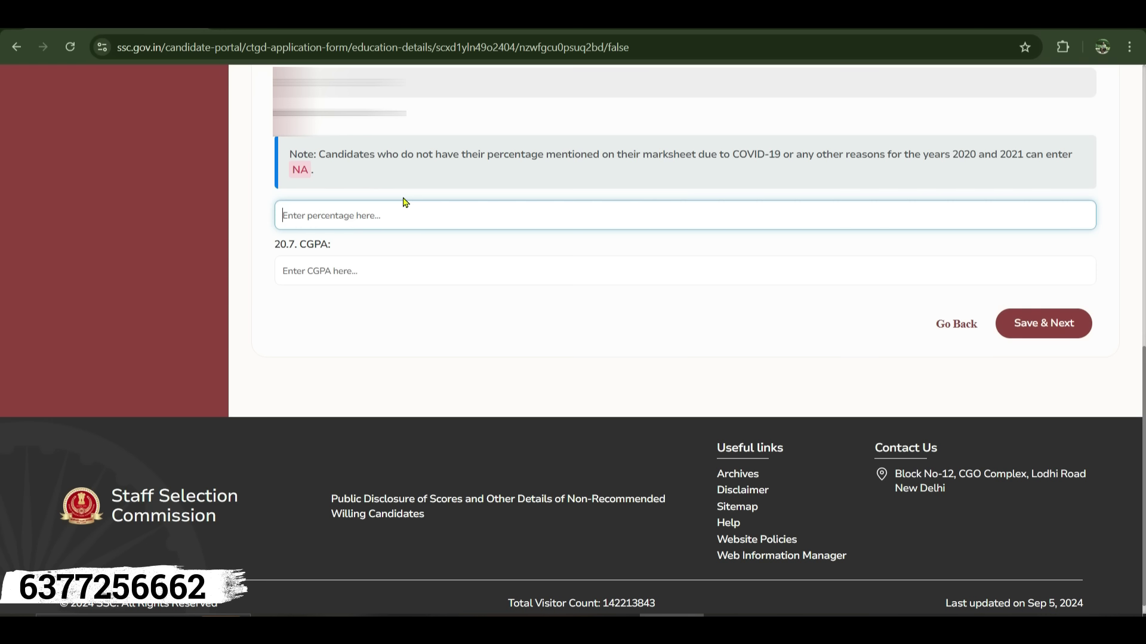
{"action": "left_click", "coordinate": [320, 270]}
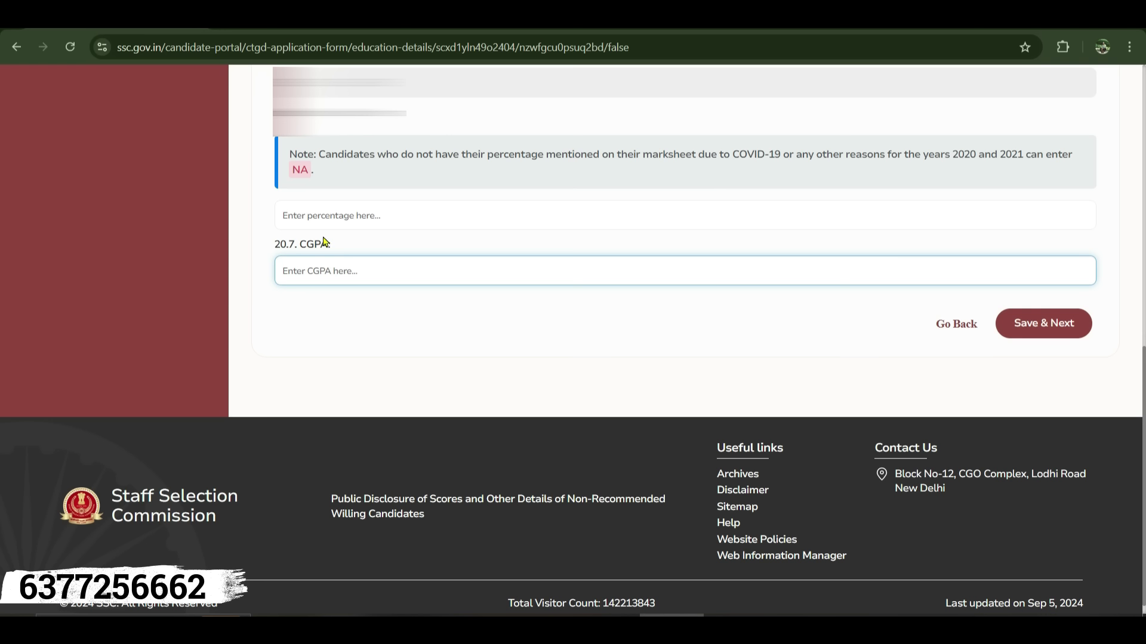
{"action": "left_click", "coordinate": [313, 216]}
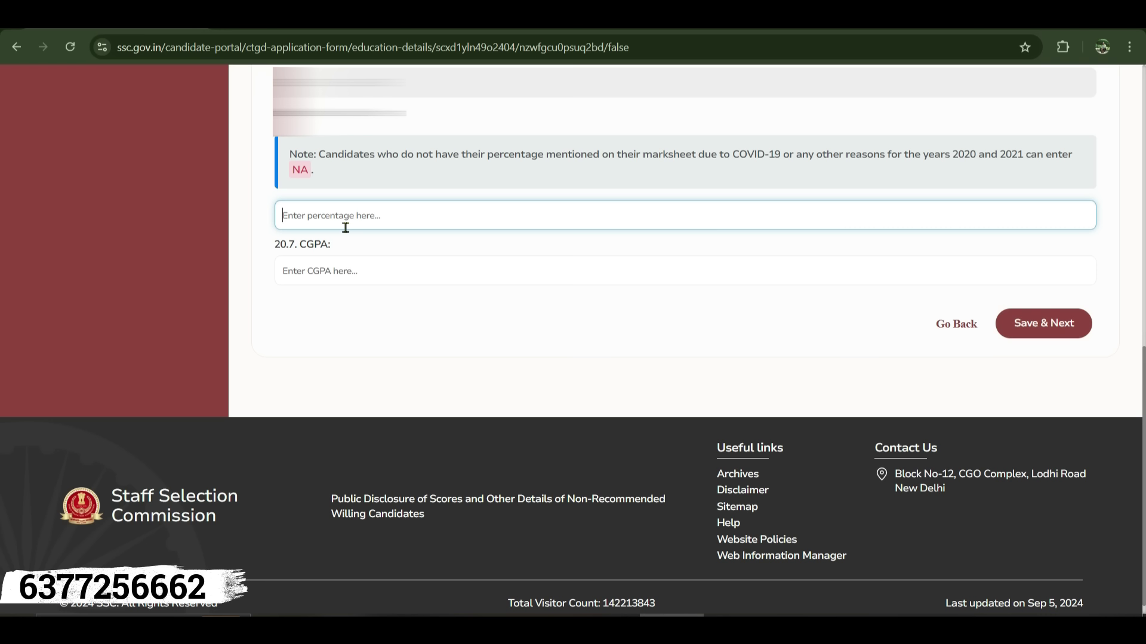
{"action": "type", "text": "80"}
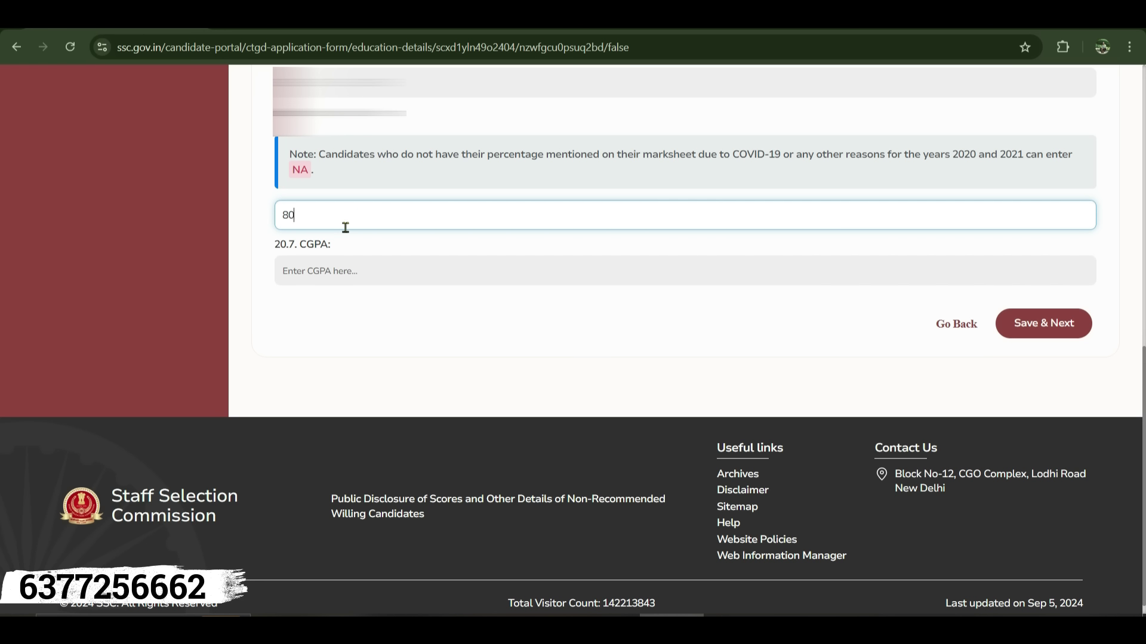
{"action": "left_click", "coordinate": [546, 334]}
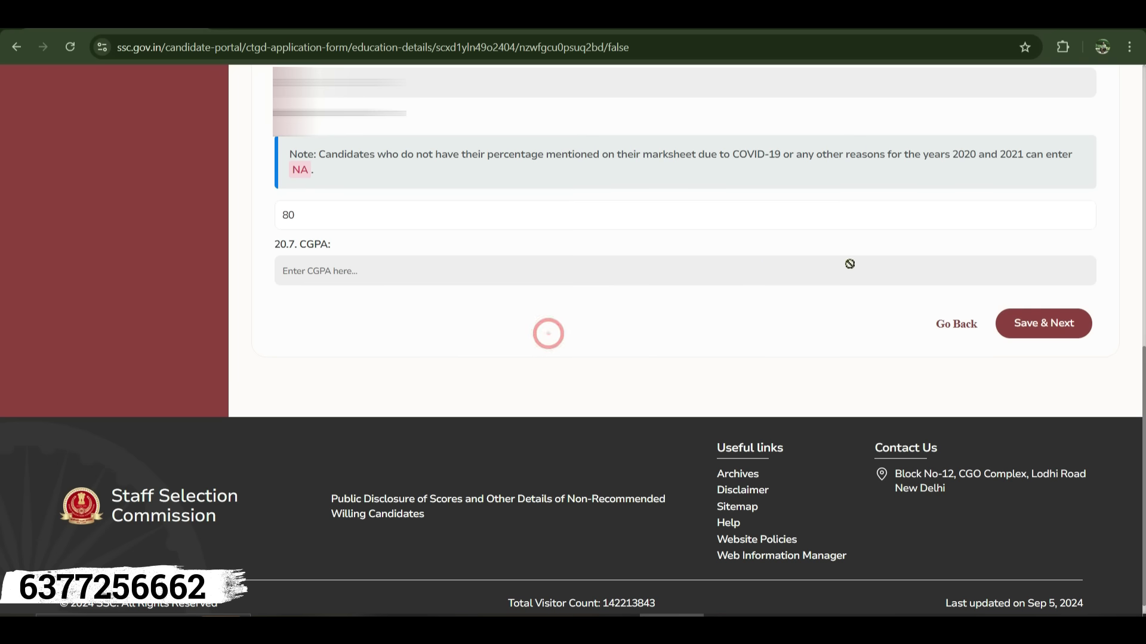
{"action": "left_click", "coordinate": [1054, 336]}
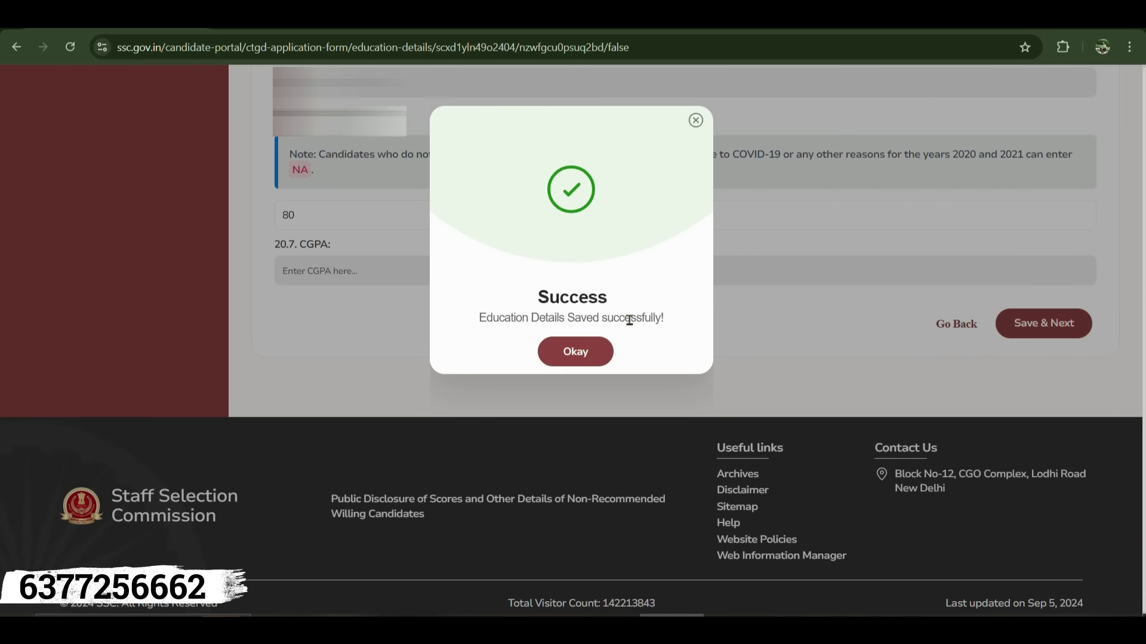
{"action": "left_click", "coordinate": [589, 353]}
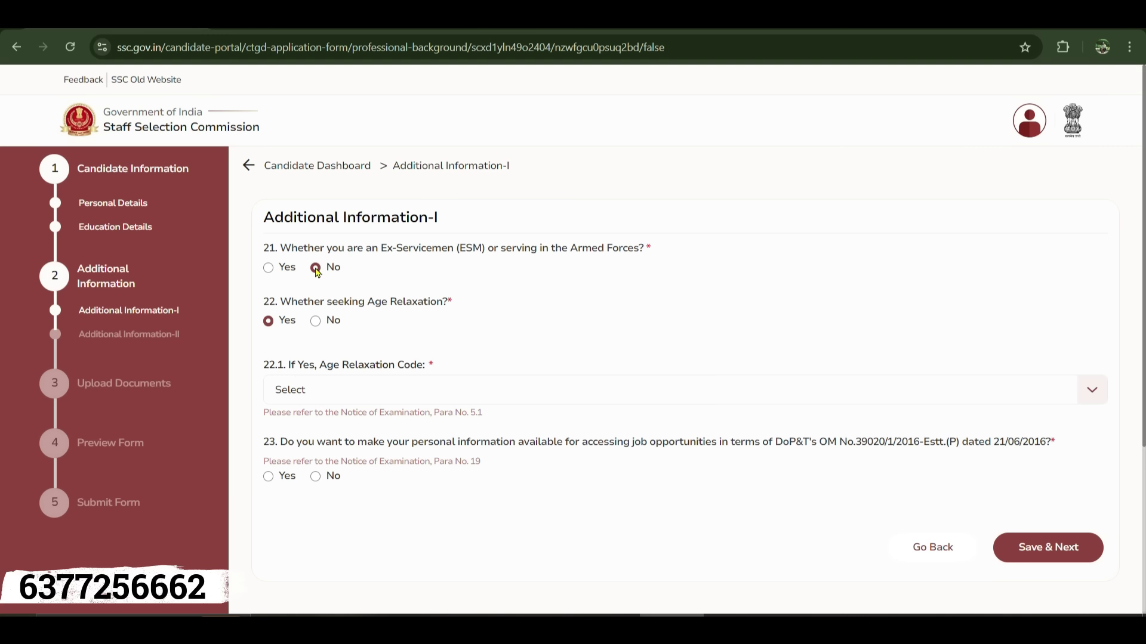
{"action": "left_click", "coordinate": [269, 270]}
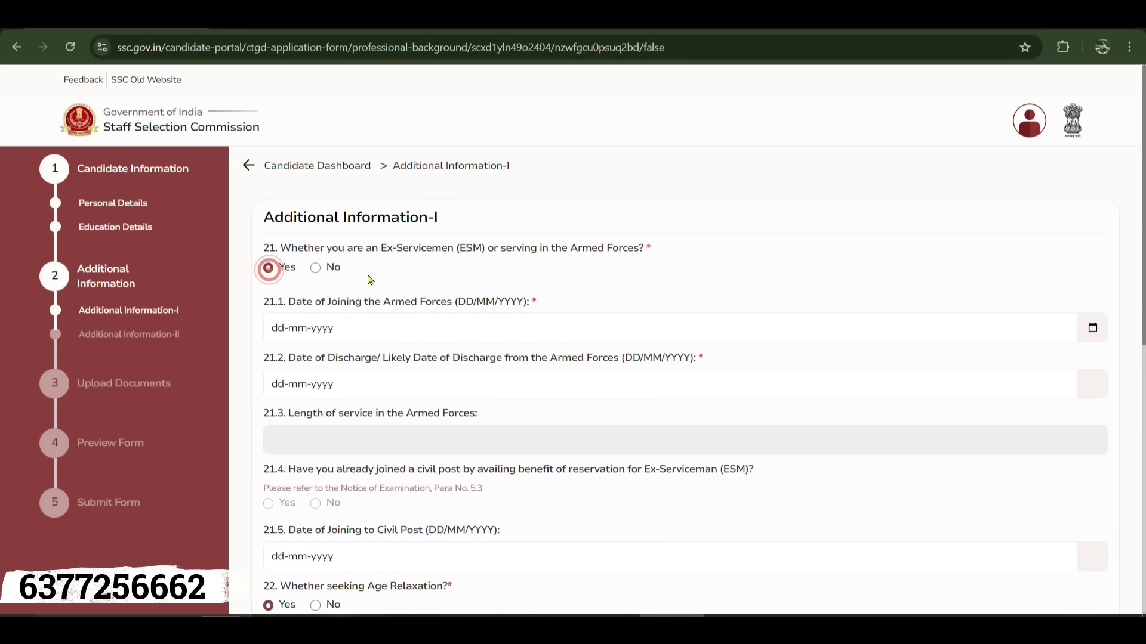
{"action": "left_click", "coordinate": [317, 270]}
{"action": "left_click", "coordinate": [269, 268]}
{"action": "left_click", "coordinate": [316, 267]}
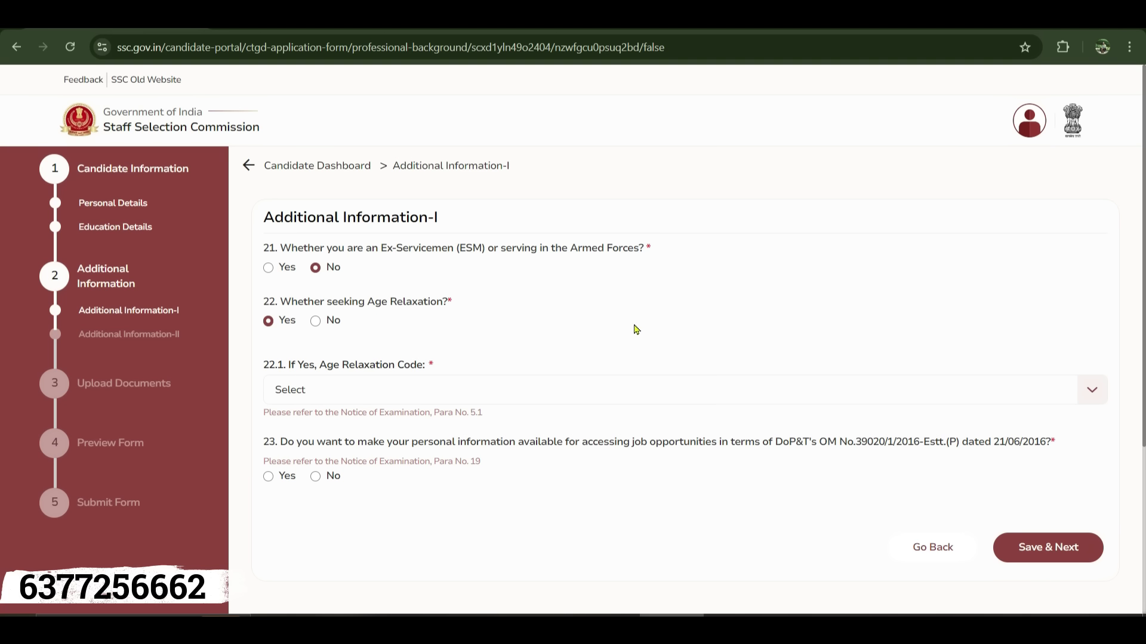
Step: Look up the age limit and the age relaxation codes in section 5 of the examination notice
{"action": "key", "text": "ctrl+Tab"}
{"action": "scroll", "coordinate": [512, 296], "scroll_direction": "down", "scroll_amount": 5}
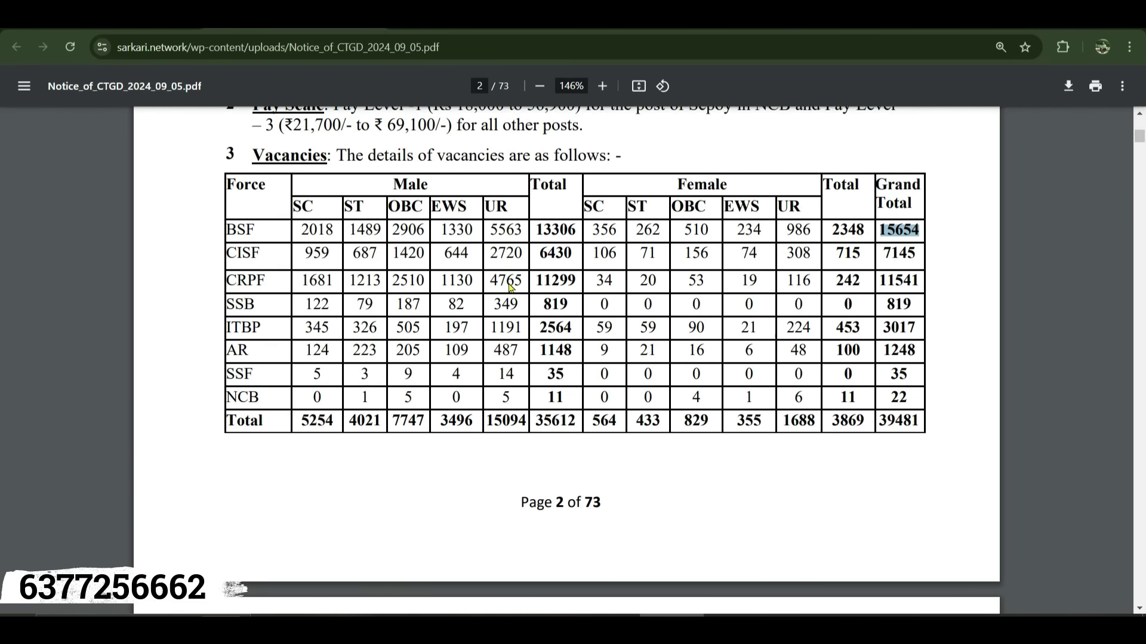
{"action": "scroll", "coordinate": [512, 296], "scroll_direction": "down", "scroll_amount": 10}
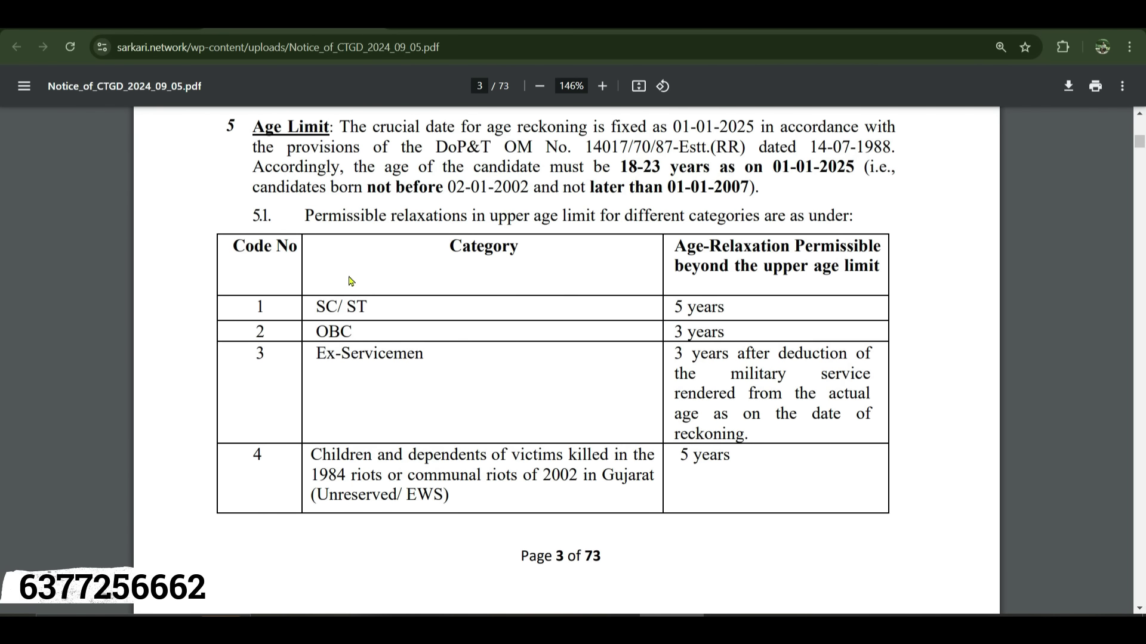
{"action": "left_click_drag", "start_coordinate": [253, 128], "coordinate": [329, 127]}
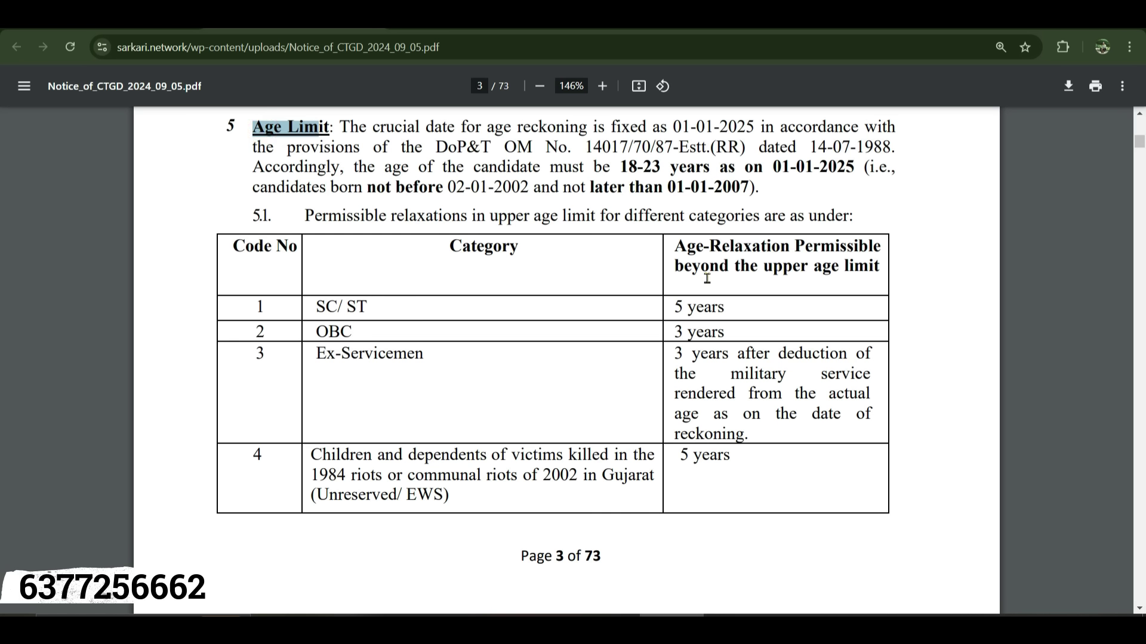
Step: Read the age relaxation granted to SC/ST, OBC and Ex-Servicemen candidates and the required age range in the notice
{"action": "left_click_drag", "start_coordinate": [675, 309], "coordinate": [730, 305]}
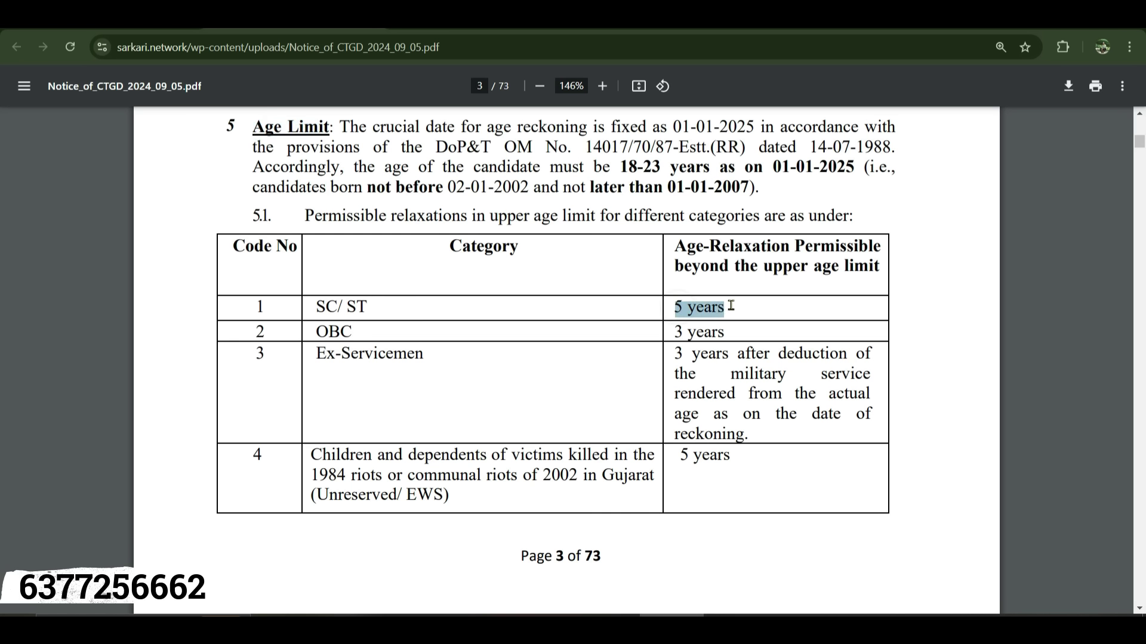
{"action": "left_click_drag", "start_coordinate": [311, 335], "coordinate": [380, 355]}
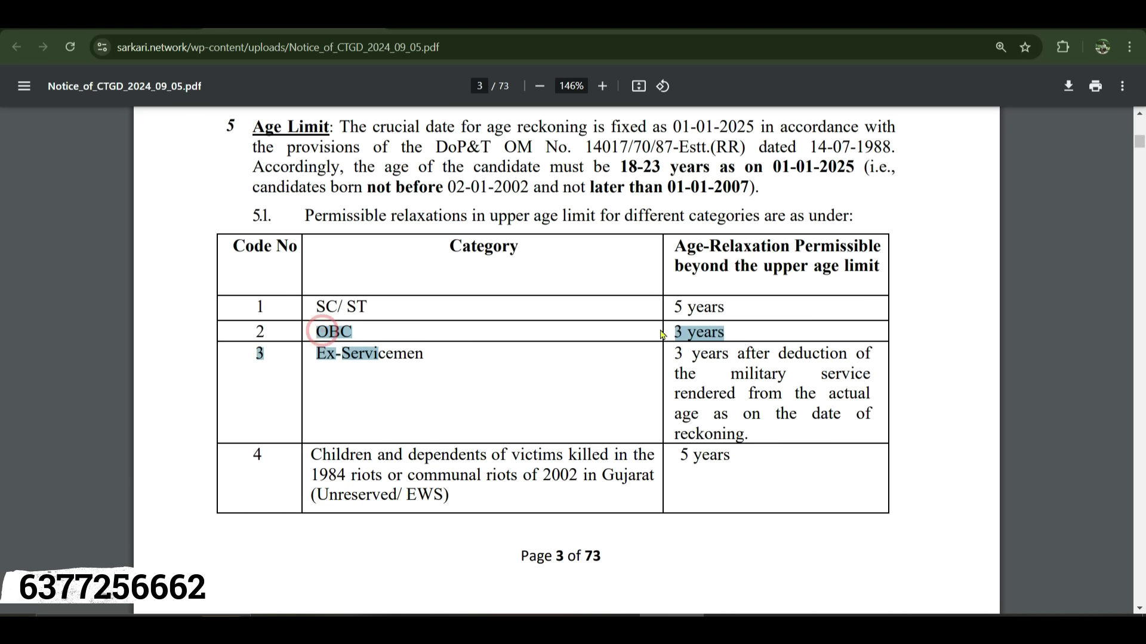
{"action": "left_click", "coordinate": [584, 386]}
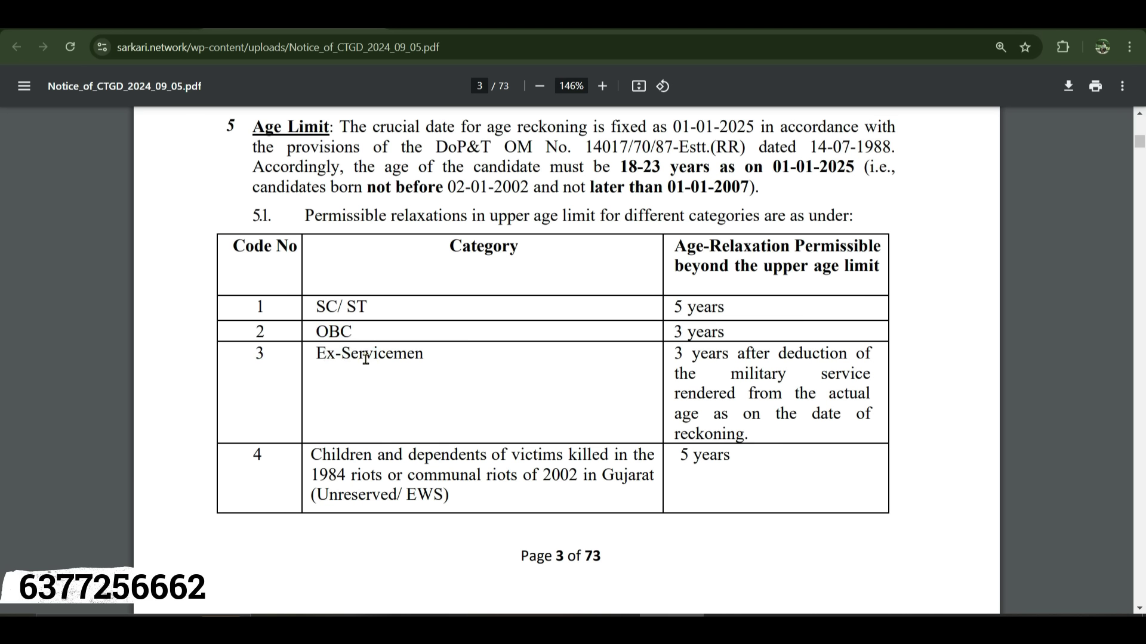
{"action": "left_click_drag", "start_coordinate": [670, 357], "coordinate": [727, 356]}
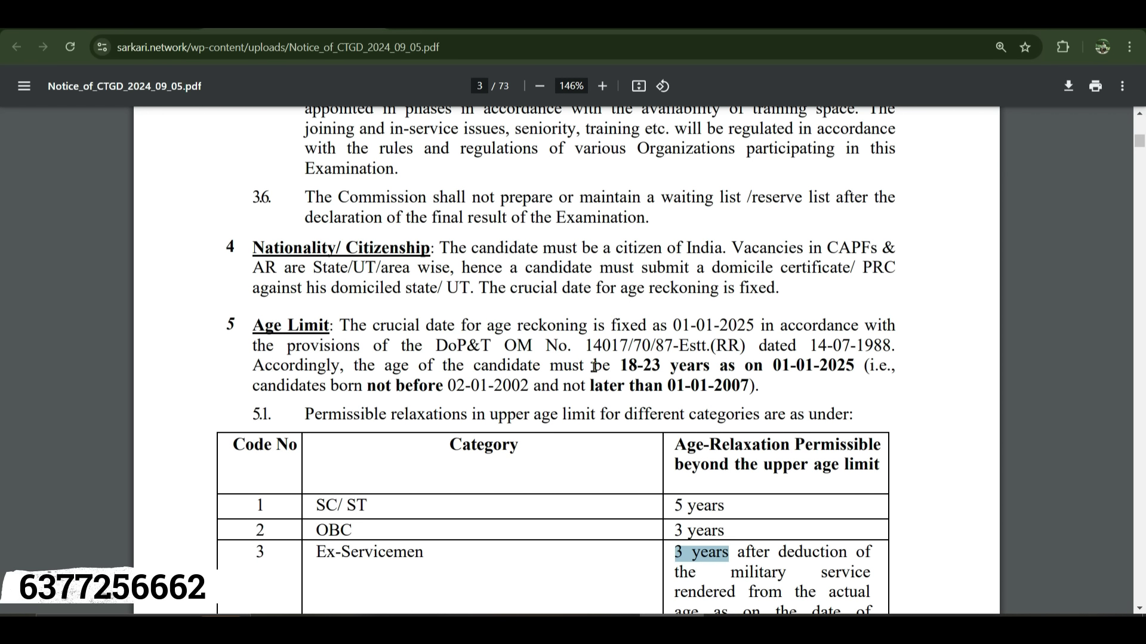
{"action": "left_click_drag", "start_coordinate": [616, 366], "coordinate": [662, 368]}
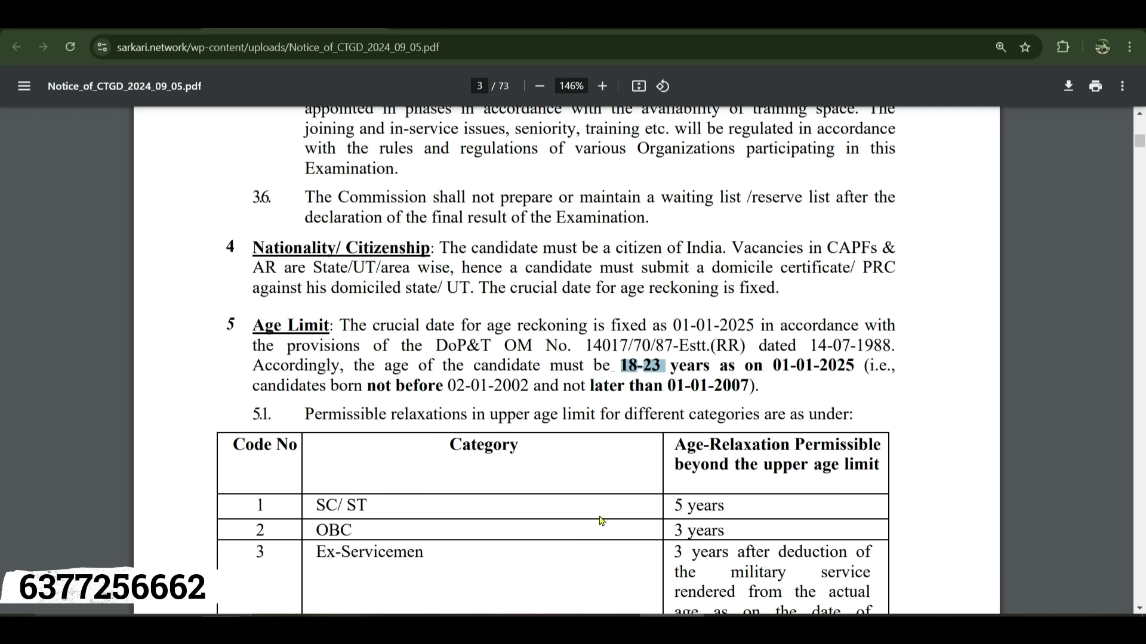
Step: Back in the application form, answer No to seeking age relaxation and Yes to sharing personal information for job opportunities, and save Additional Information-I
{"action": "left_click", "coordinate": [286, 15]}
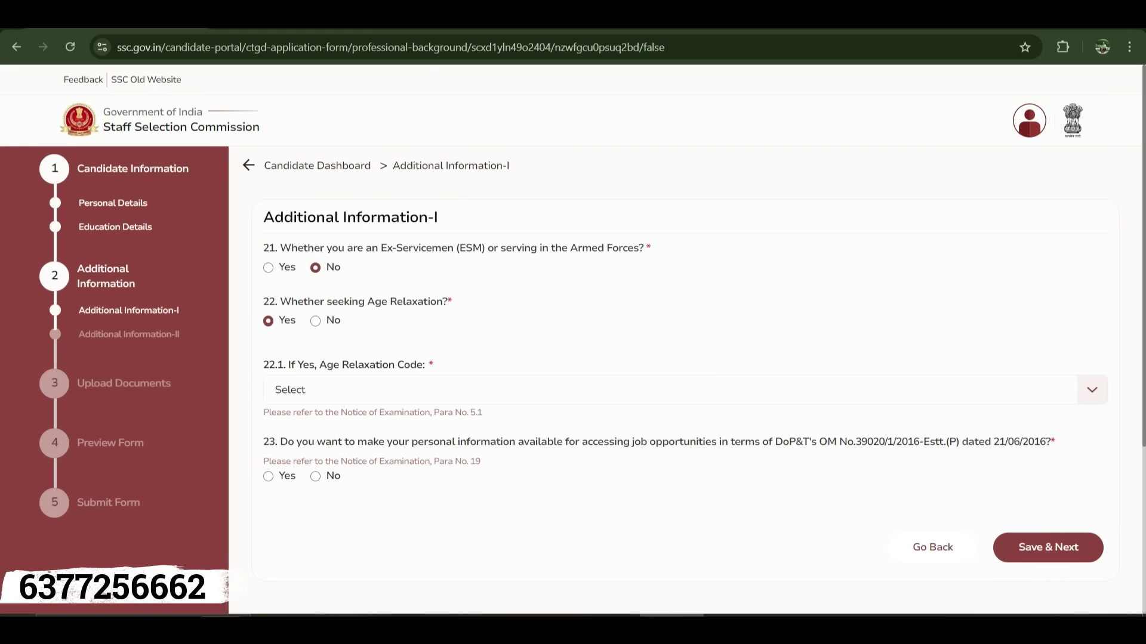
{"action": "left_click", "coordinate": [316, 323]}
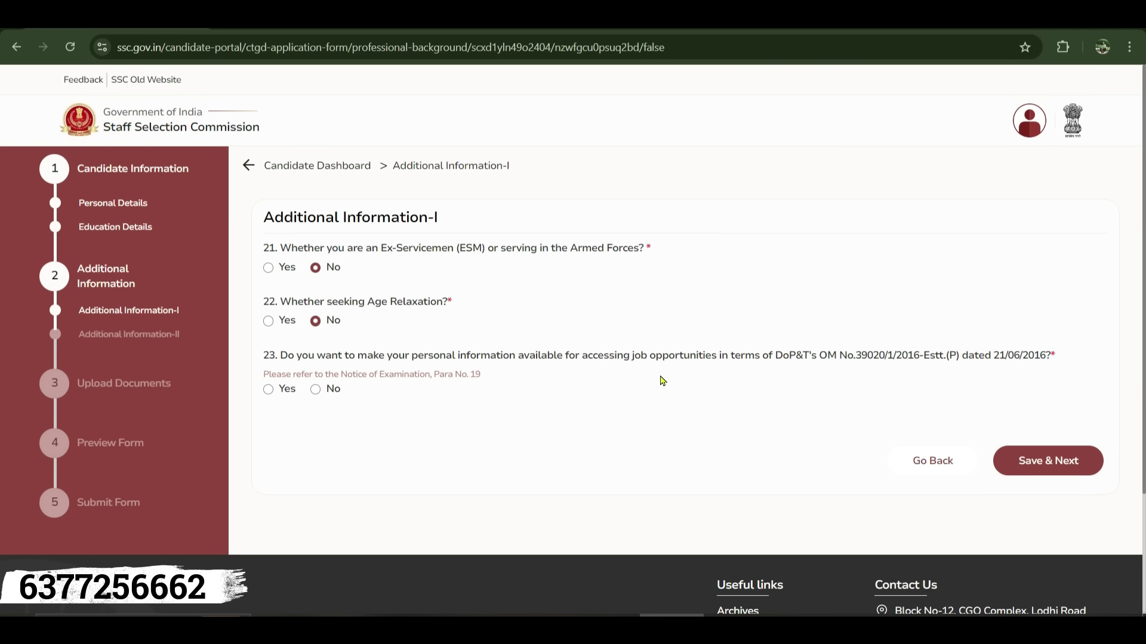
{"action": "left_click_drag", "start_coordinate": [632, 361], "coordinate": [718, 361]}
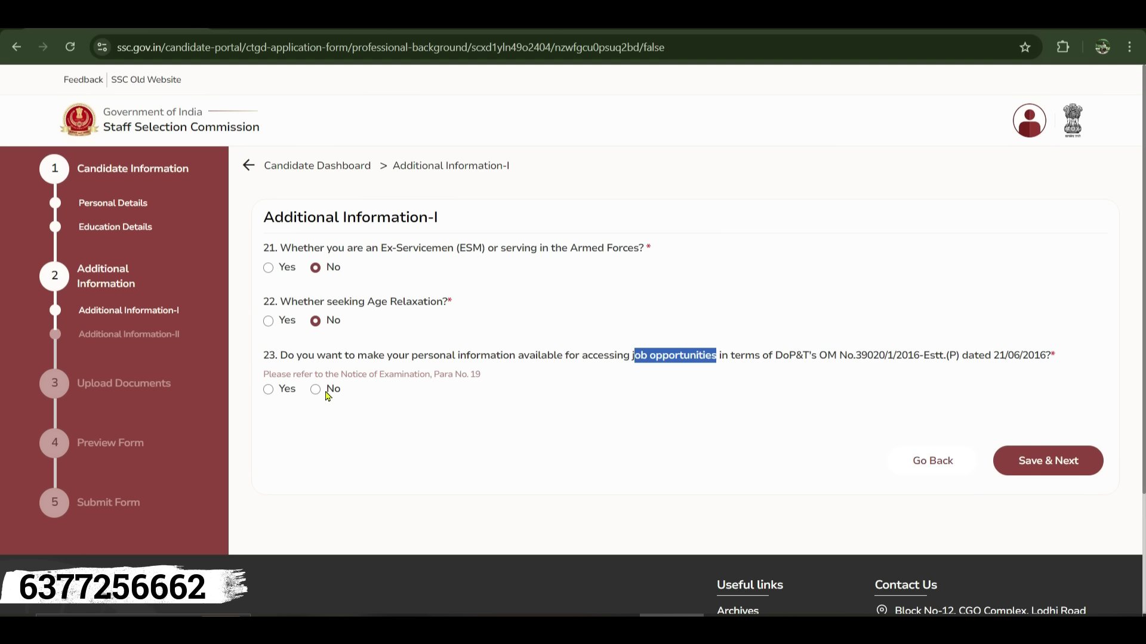
{"action": "left_click", "coordinate": [273, 390]}
{"action": "left_click", "coordinate": [272, 390]}
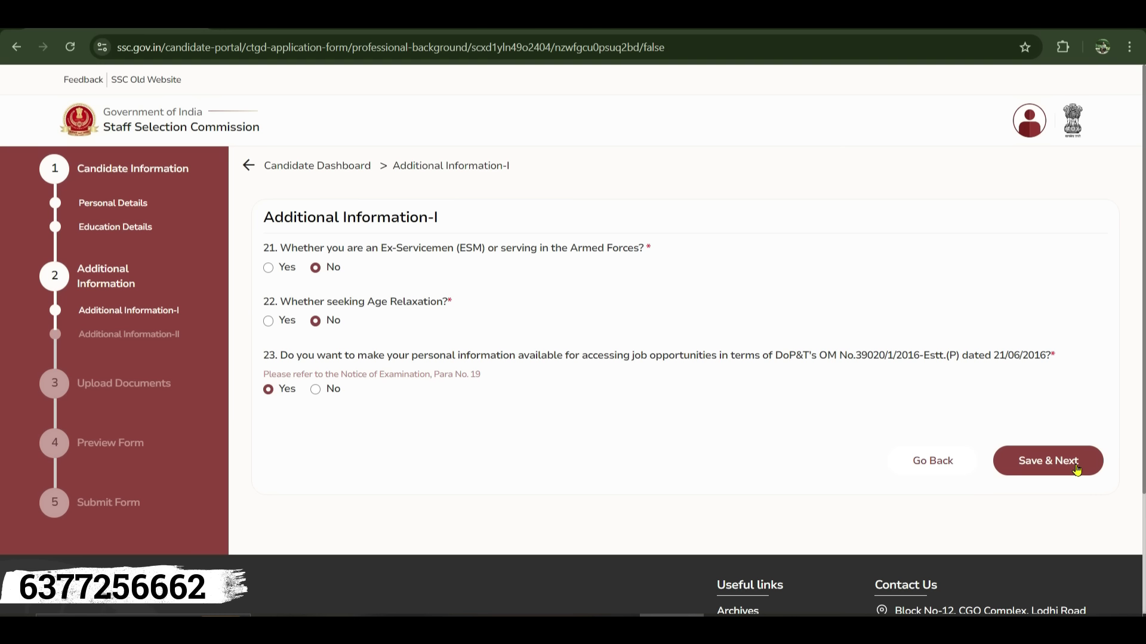
{"action": "left_click", "coordinate": [1077, 470]}
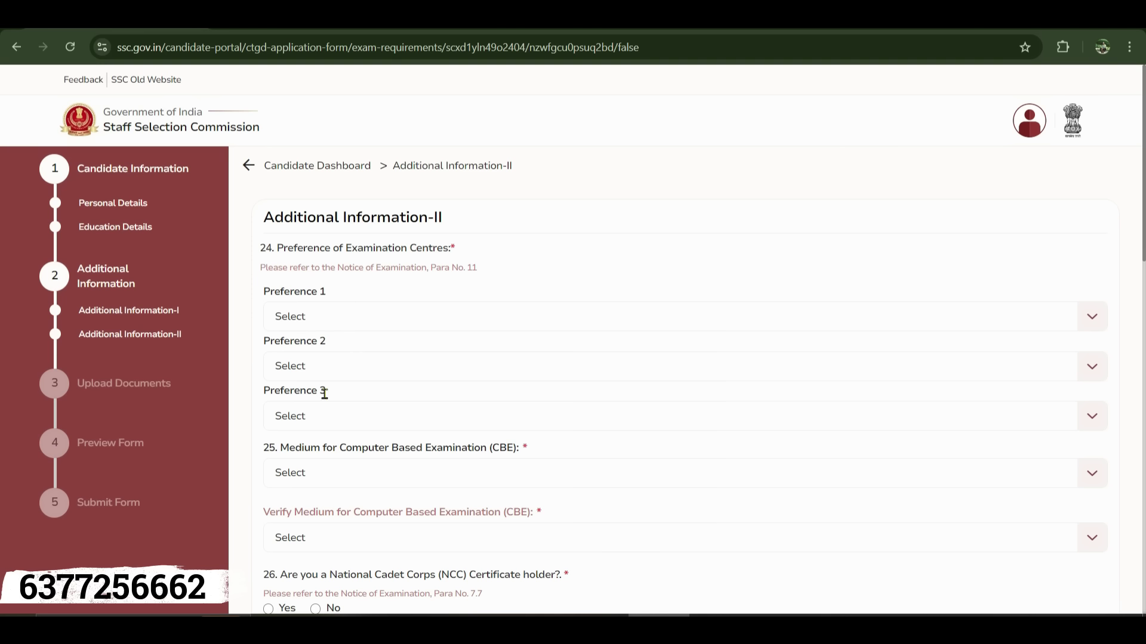
Step: Set the examination centre preferences 1 to 3 to KKR-Kollam (9210), KKR-Bengaluru (9001) and KKR-Thrissur (9212)
{"action": "left_click", "coordinate": [322, 326]}
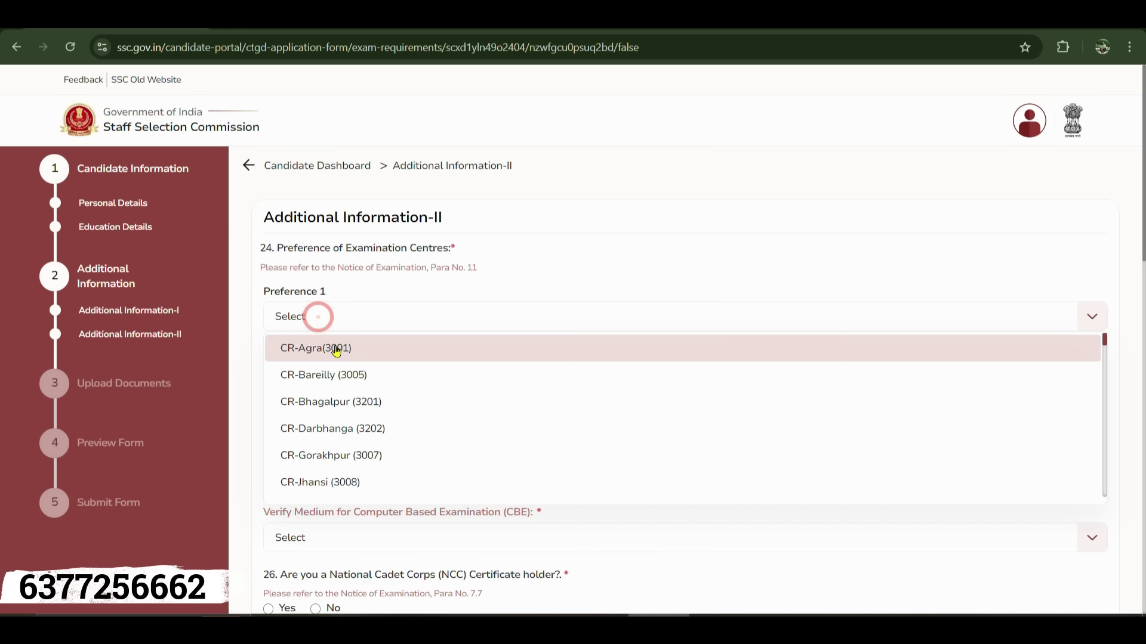
{"action": "scroll", "coordinate": [355, 381], "scroll_direction": "down", "scroll_amount": 4}
{"action": "scroll", "coordinate": [356, 391], "scroll_direction": "down", "scroll_amount": 5}
{"action": "scroll", "coordinate": [287, 391], "scroll_direction": "up", "scroll_amount": 2}
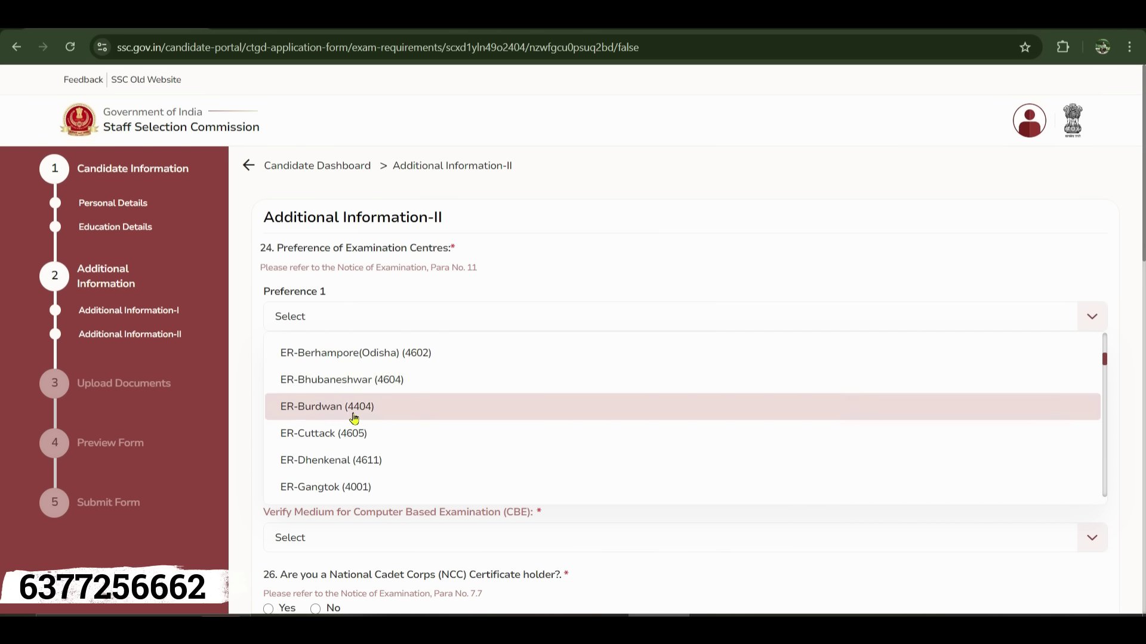
{"action": "scroll", "coordinate": [355, 427], "scroll_direction": "down", "scroll_amount": 4}
{"action": "scroll", "coordinate": [354, 431], "scroll_direction": "down", "scroll_amount": 4}
{"action": "scroll", "coordinate": [354, 426], "scroll_direction": "up", "scroll_amount": 3}
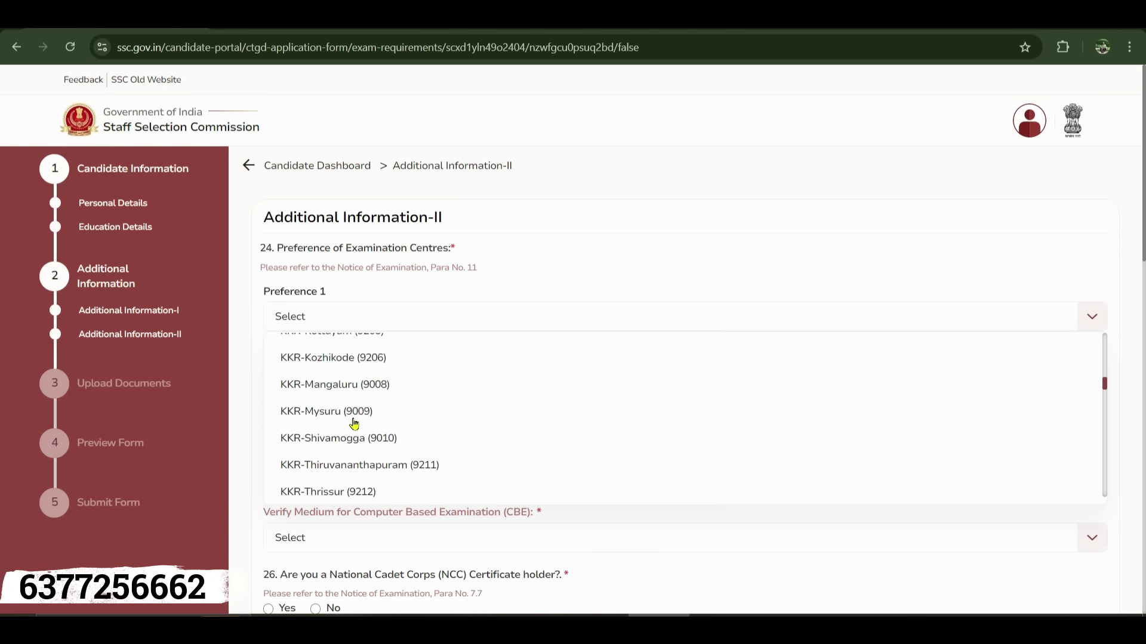
{"action": "left_click", "coordinate": [352, 418]}
{"action": "left_click", "coordinate": [336, 366]}
{"action": "left_click", "coordinate": [341, 421]}
{"action": "left_click", "coordinate": [343, 413]}
{"action": "left_click", "coordinate": [269, 447]}
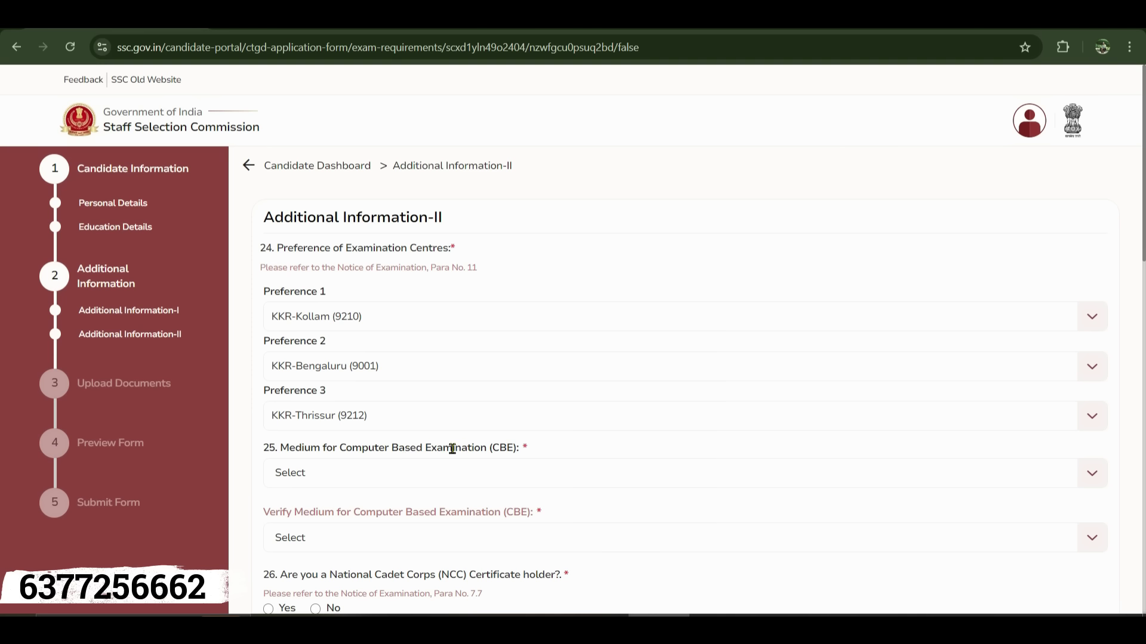
Step: Set the medium for the Computer Based Examination and its verification to 02 - English
{"action": "left_click", "coordinate": [422, 474]}
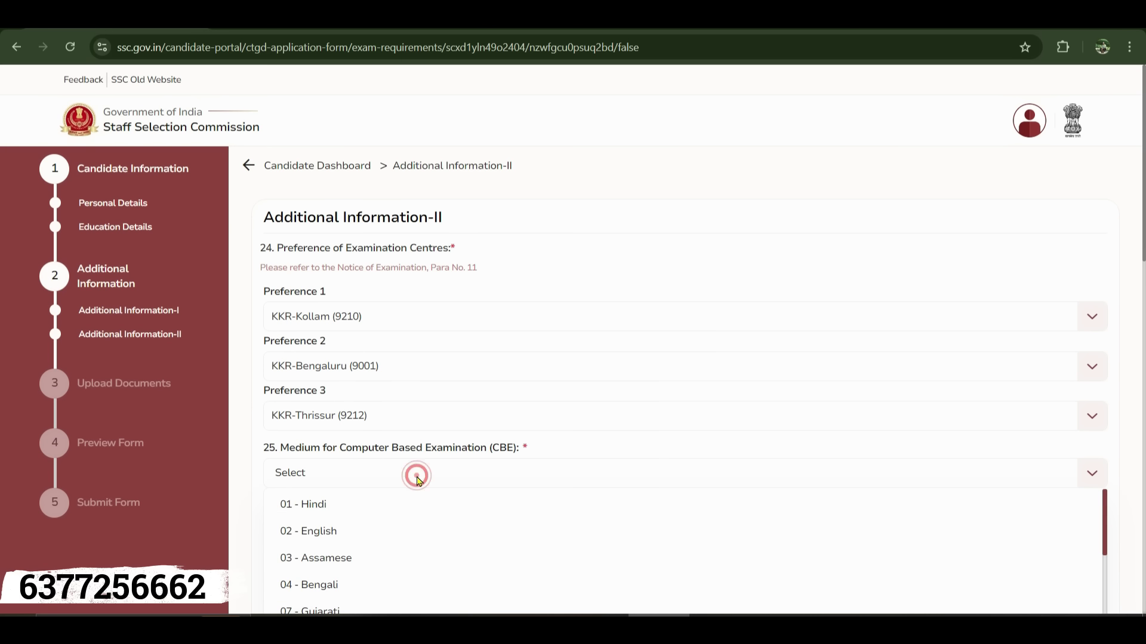
{"action": "scroll", "coordinate": [614, 462], "scroll_direction": "down", "scroll_amount": 3}
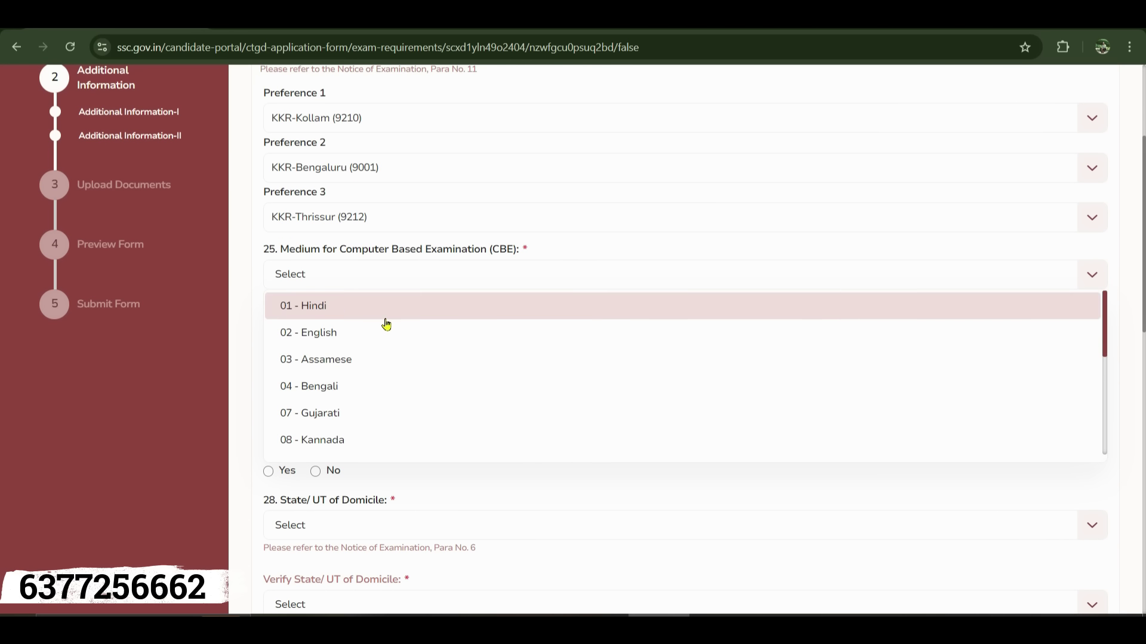
{"action": "left_click", "coordinate": [356, 334]}
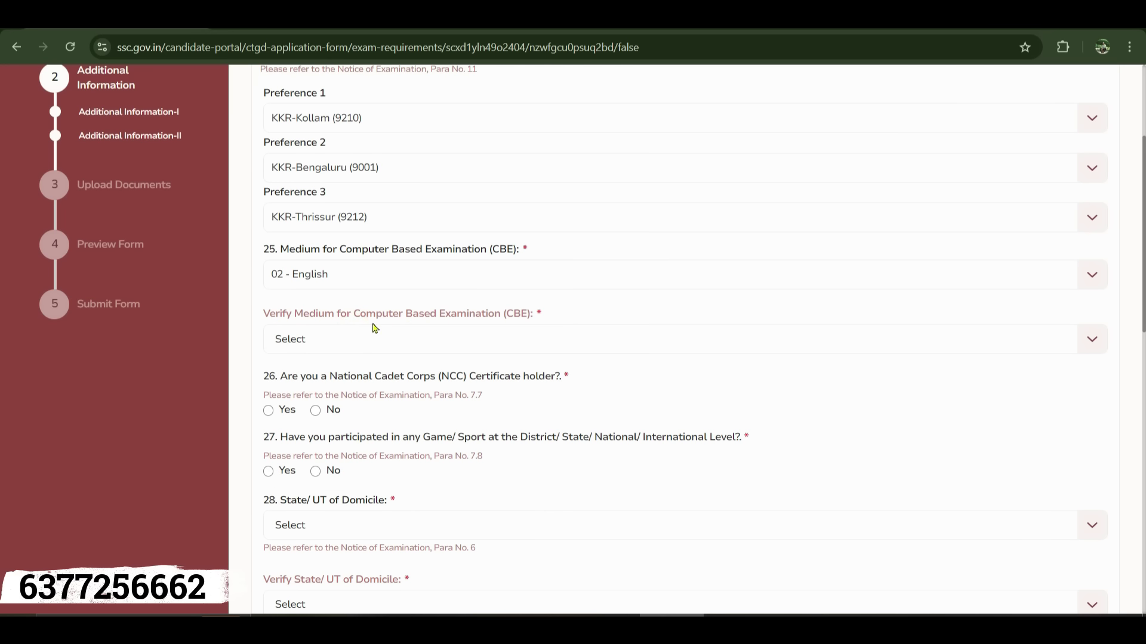
{"action": "left_click", "coordinate": [302, 339]}
{"action": "left_click", "coordinate": [316, 396]}
Step: Answer No to holding an NCC certificate and No to having participated in any game or sport
{"action": "left_click", "coordinate": [316, 411]}
{"action": "scroll", "coordinate": [459, 469], "scroll_direction": "down", "scroll_amount": 1}
{"action": "scroll", "coordinate": [459, 469], "scroll_direction": "down", "scroll_amount": 3}
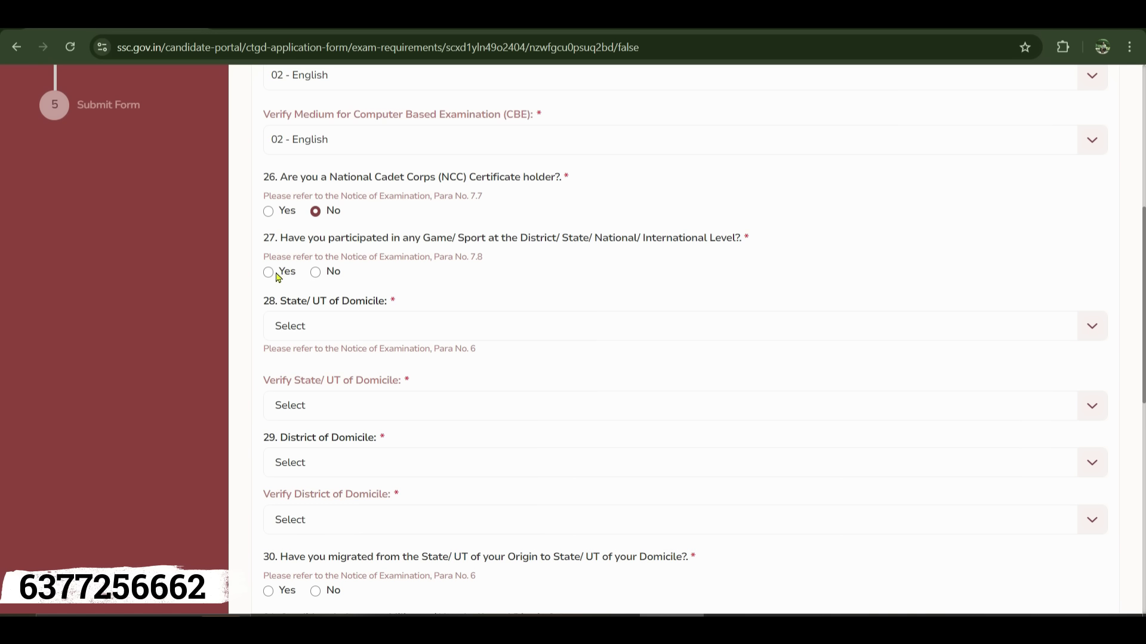
{"action": "left_click", "coordinate": [316, 274]}
Step: Set the State/UT of domicile and its verification to Bihar
{"action": "left_click", "coordinate": [366, 329]}
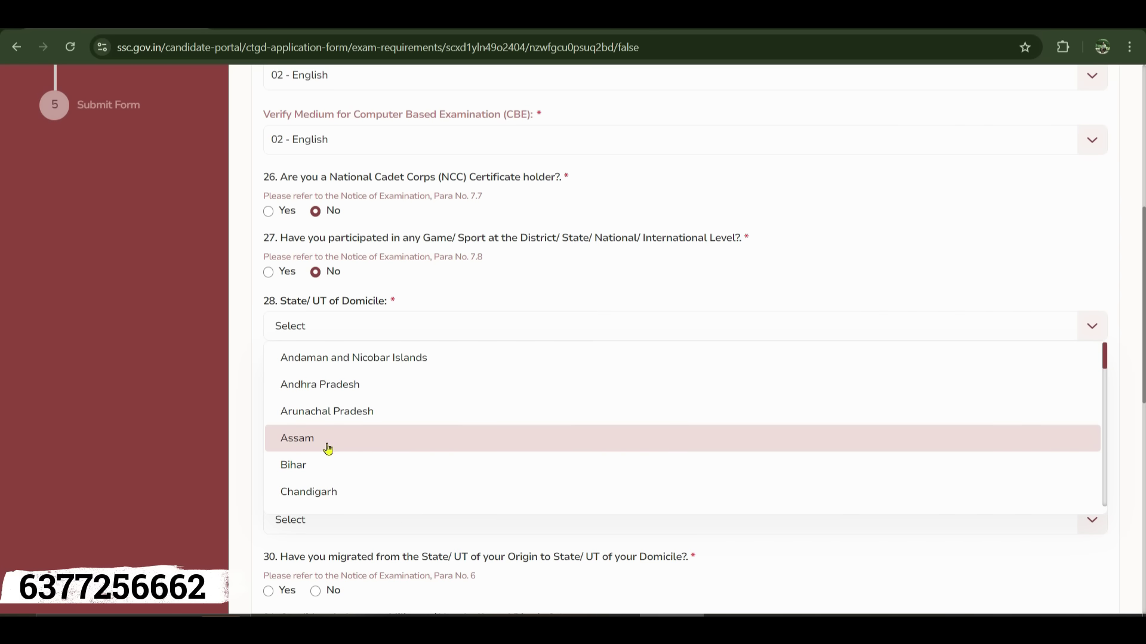
{"action": "left_click", "coordinate": [305, 467]}
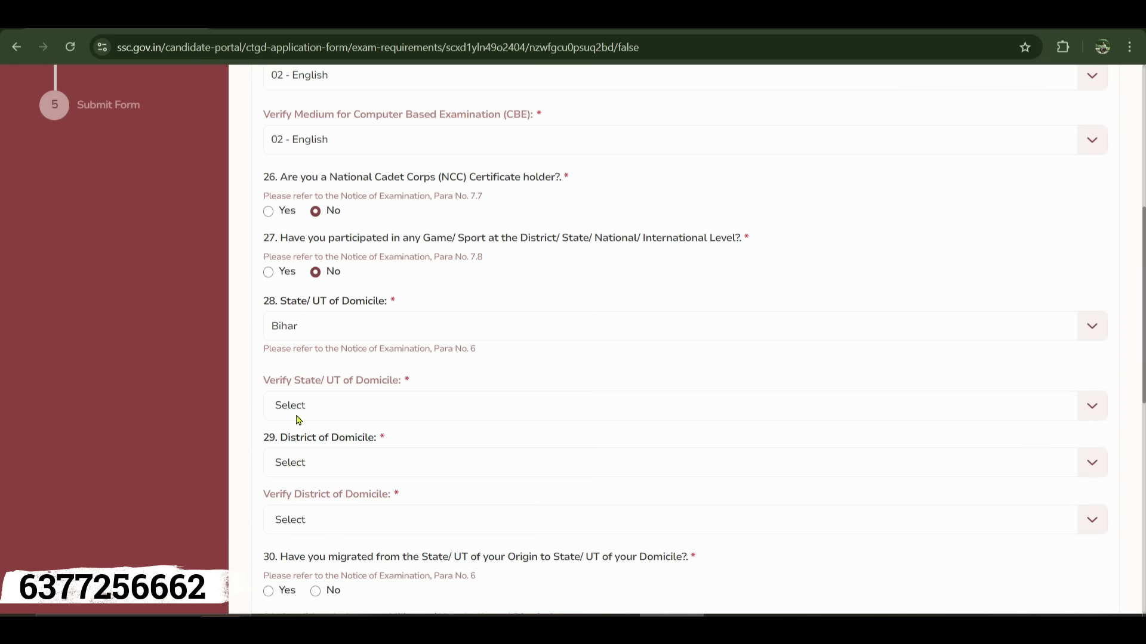
{"action": "left_click", "coordinate": [327, 406]}
{"action": "left_click", "coordinate": [312, 535]}
Step: Set the district of domicile and its verification to Gaya, and answer No to having migrated from the State/UT of origin
{"action": "left_click", "coordinate": [360, 465]}
{"action": "scroll", "coordinate": [460, 447], "scroll_direction": "down", "scroll_amount": 3}
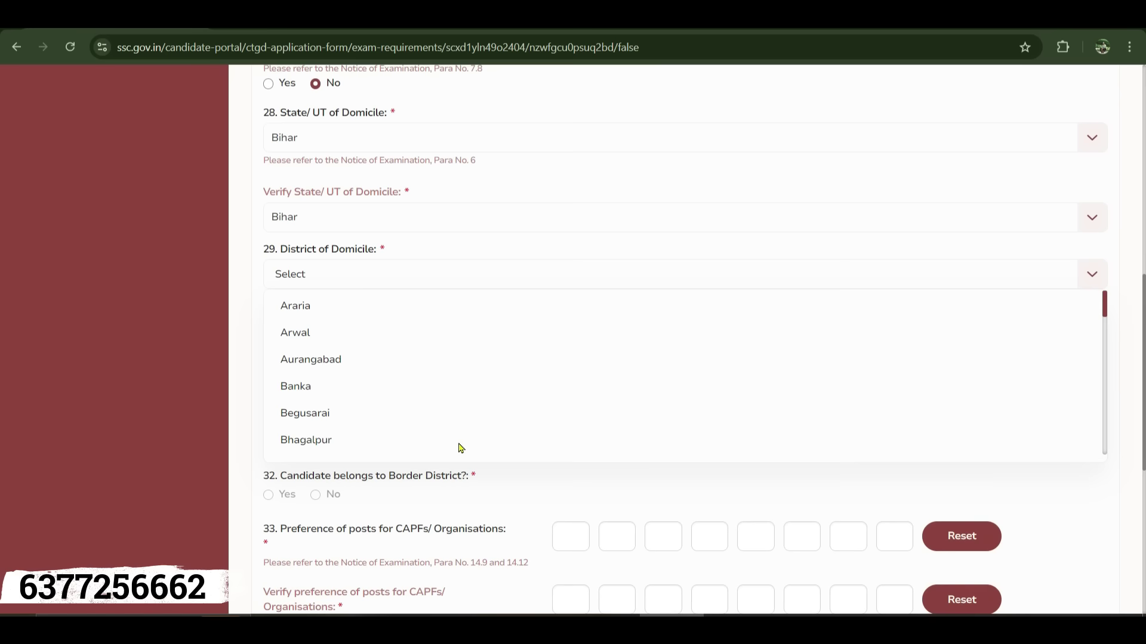
{"action": "scroll", "coordinate": [385, 386], "scroll_direction": "down", "scroll_amount": 3}
{"action": "left_click", "coordinate": [353, 358]}
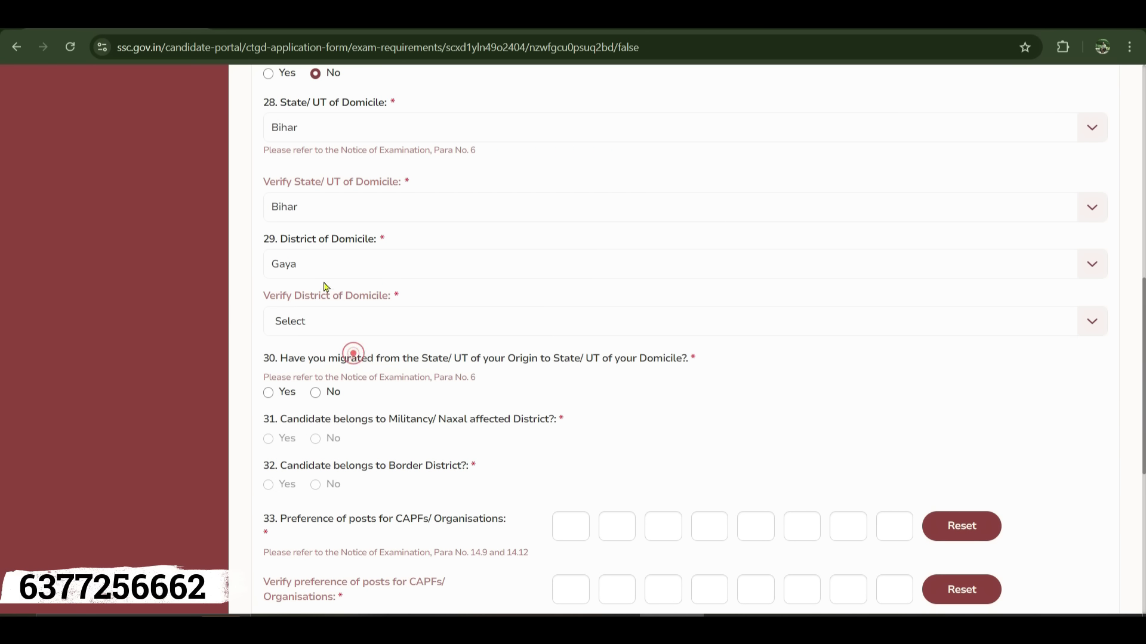
{"action": "left_click", "coordinate": [322, 330]}
{"action": "left_click", "coordinate": [343, 445]}
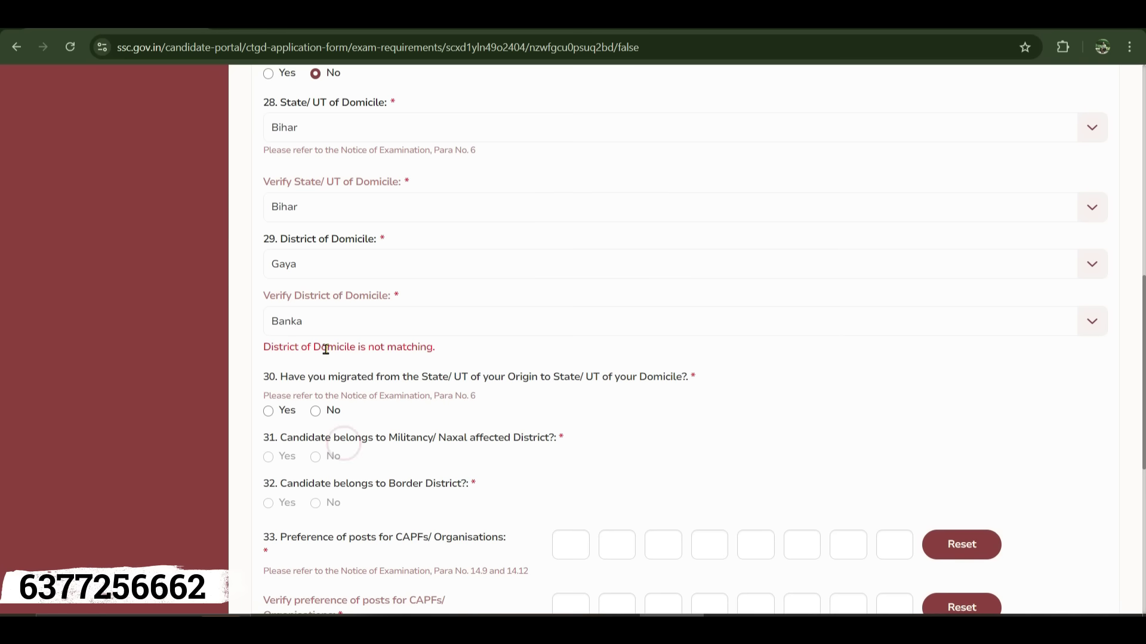
{"action": "left_click", "coordinate": [321, 326]}
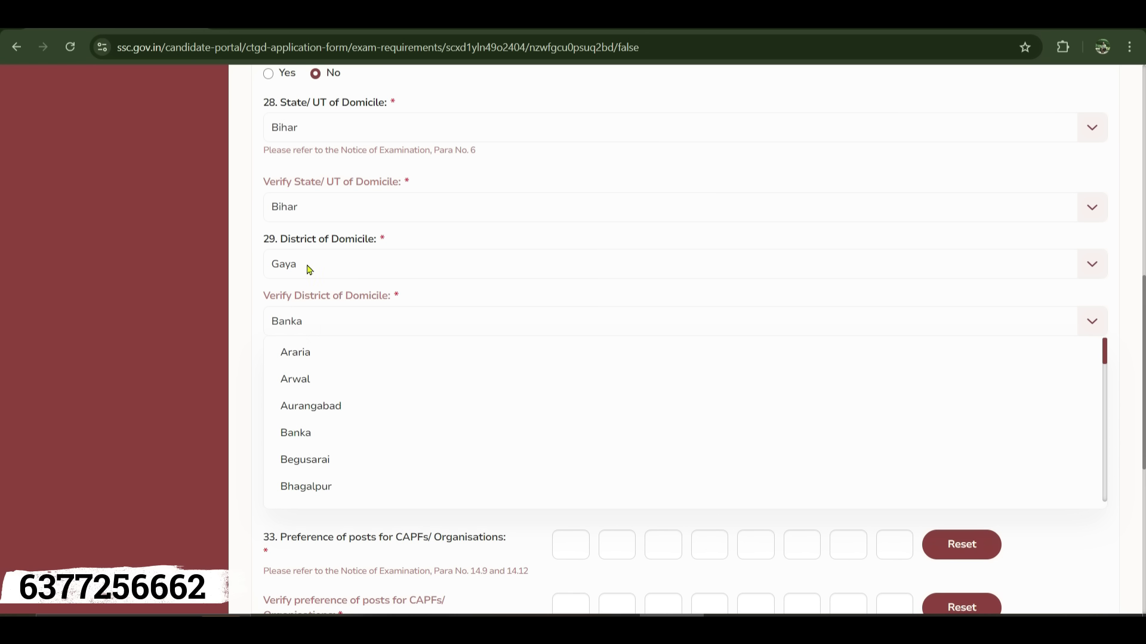
{"action": "scroll", "coordinate": [334, 458], "scroll_direction": "down", "scroll_amount": 3}
{"action": "left_click", "coordinate": [321, 427]}
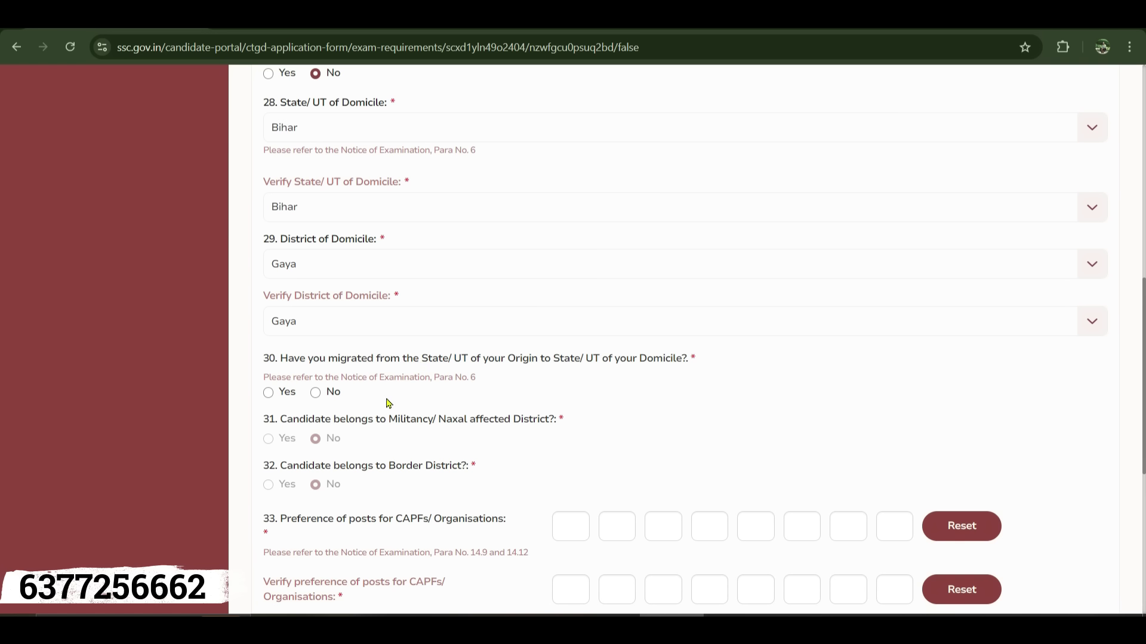
{"action": "left_click", "coordinate": [315, 394]}
Step: Review the post codes and the matching CAPF organisations in the post details, and close the list
{"action": "scroll", "coordinate": [811, 522], "scroll_direction": "down", "scroll_amount": 3}
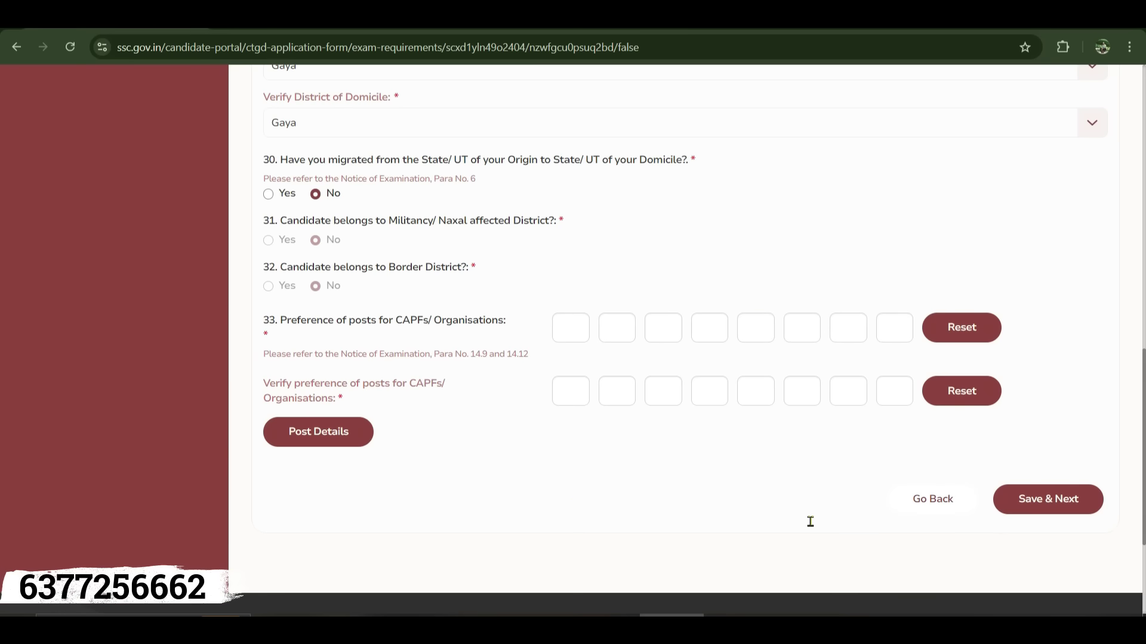
{"action": "left_click", "coordinate": [332, 448]}
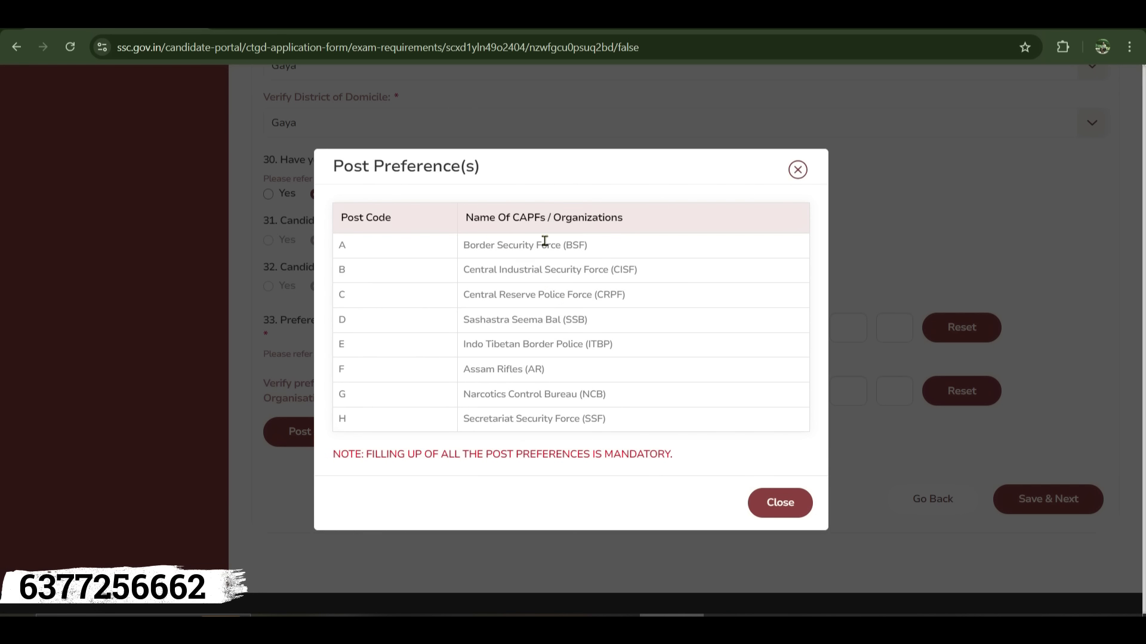
{"action": "left_click_drag", "start_coordinate": [345, 219], "coordinate": [392, 218]}
{"action": "left_click_drag", "start_coordinate": [466, 218], "coordinate": [632, 226]}
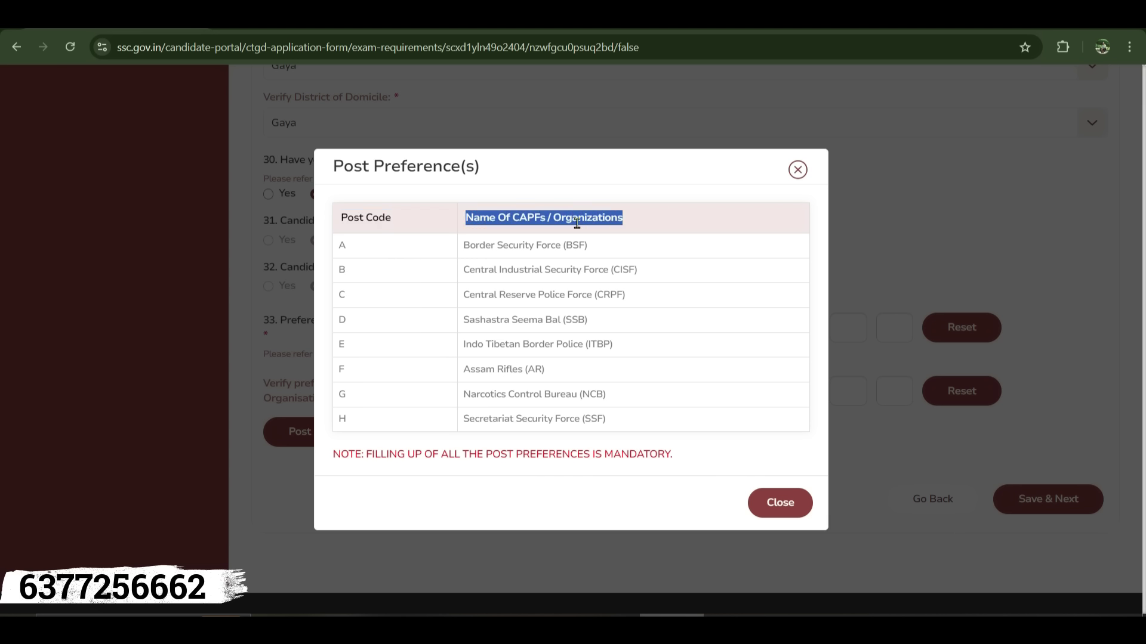
{"action": "left_click", "coordinate": [340, 246]}
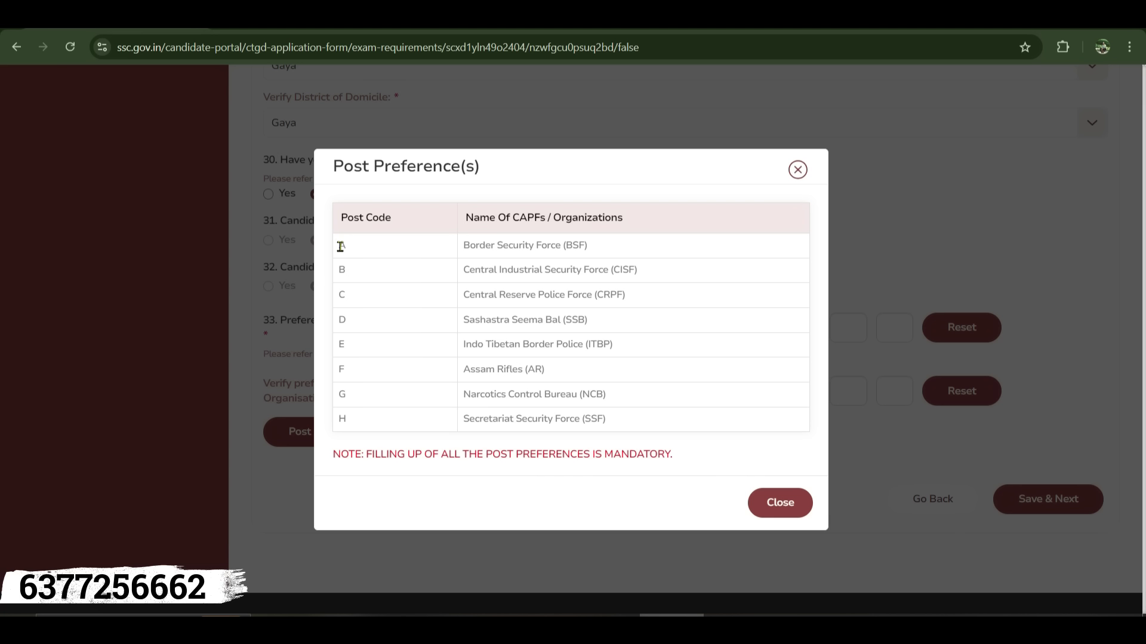
{"action": "double_click", "coordinate": [340, 246]}
{"action": "double_click", "coordinate": [341, 269]}
{"action": "left_click", "coordinate": [797, 169]}
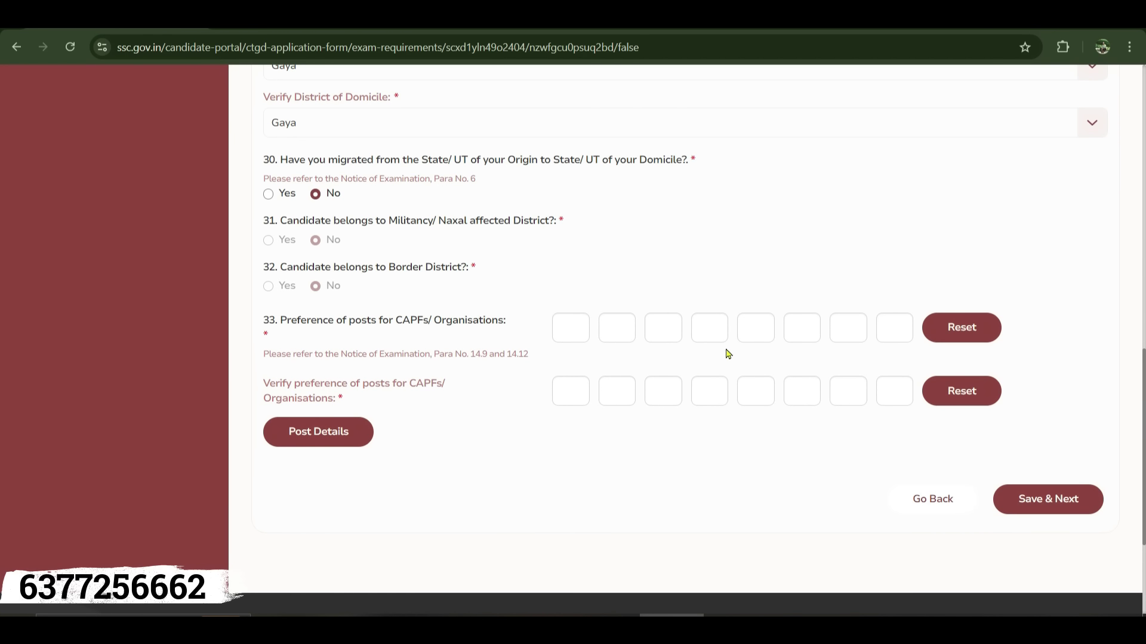
{"action": "left_click", "coordinate": [566, 333]}
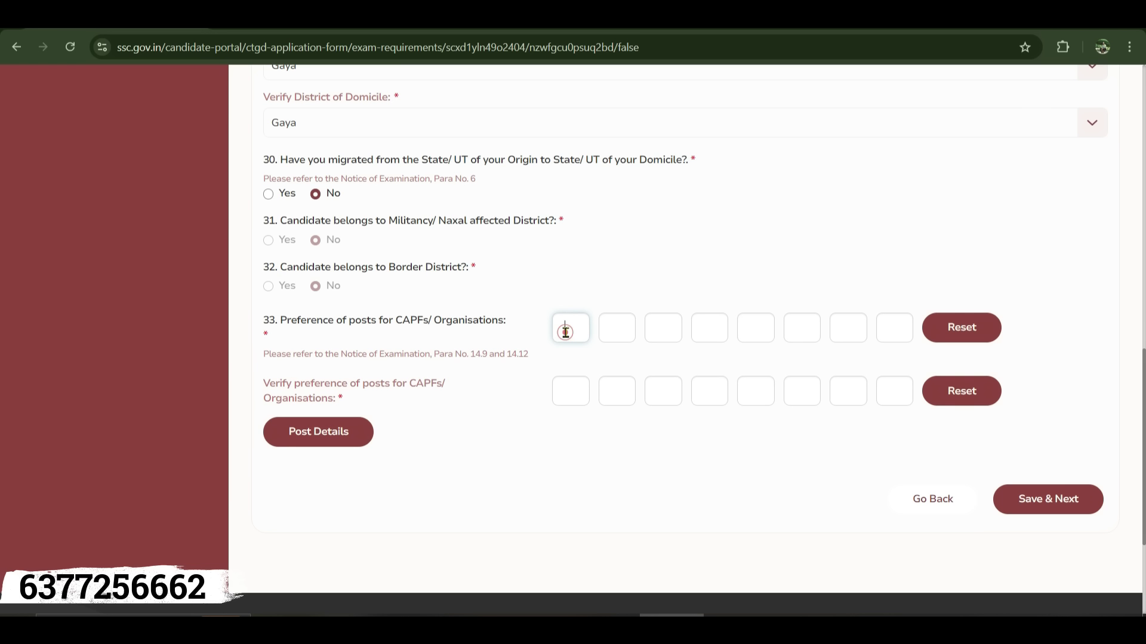
{"action": "left_click", "coordinate": [602, 339]}
{"action": "left_click", "coordinate": [660, 338]}
{"action": "left_click", "coordinate": [710, 336]}
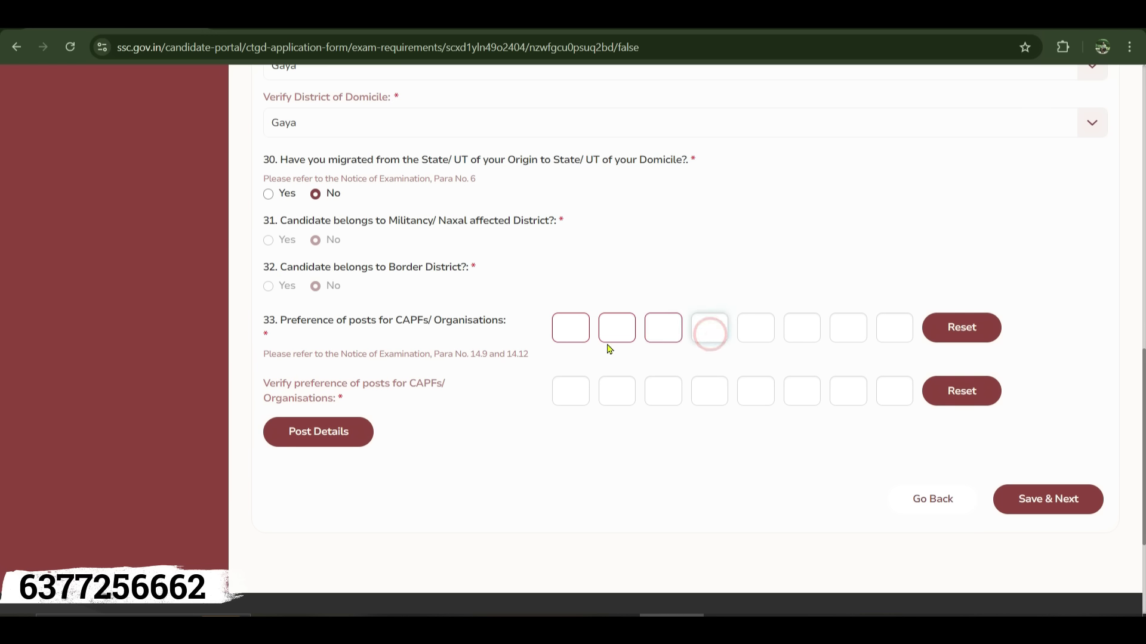
{"action": "left_click", "coordinate": [804, 360]}
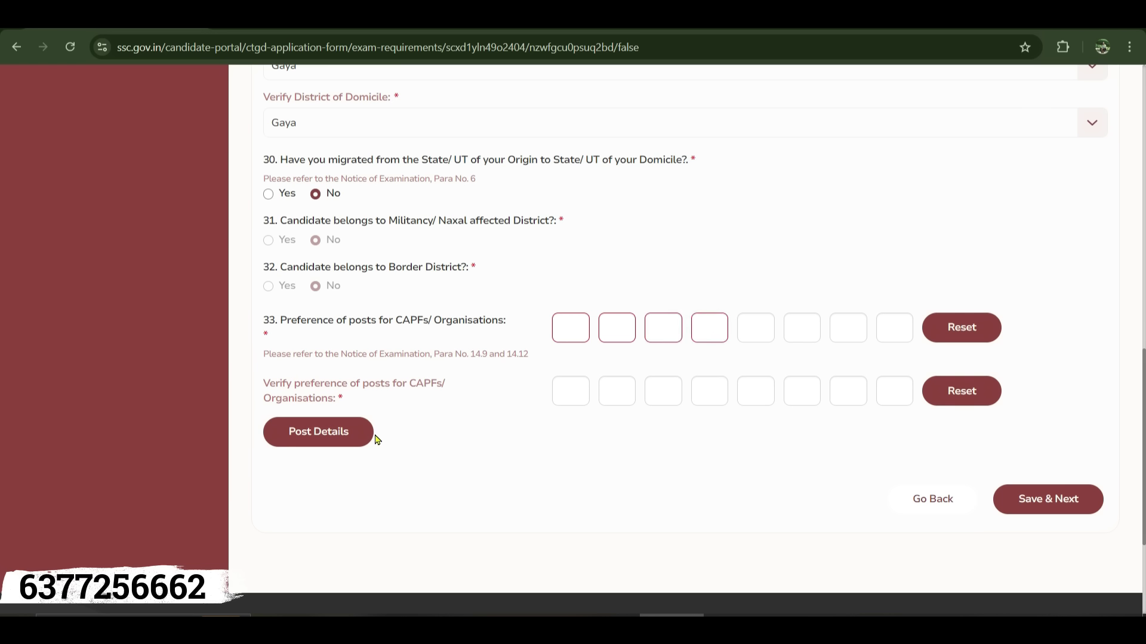
Step: Examine the force-wise vacancy table in the examination notice, comparing the male and female totals for BSF and CRPF
{"action": "key", "text": "ctrl+Tab"}
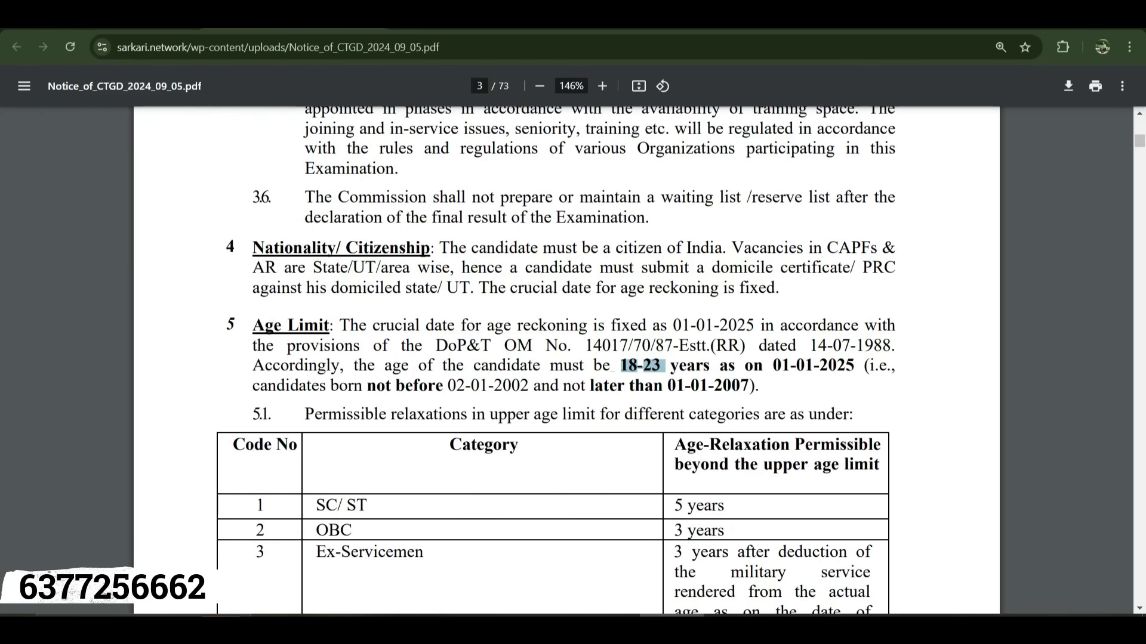
{"action": "scroll", "coordinate": [592, 336], "scroll_direction": "down", "scroll_amount": 7}
{"action": "scroll", "coordinate": [593, 343], "scroll_direction": "up", "scroll_amount": 20}
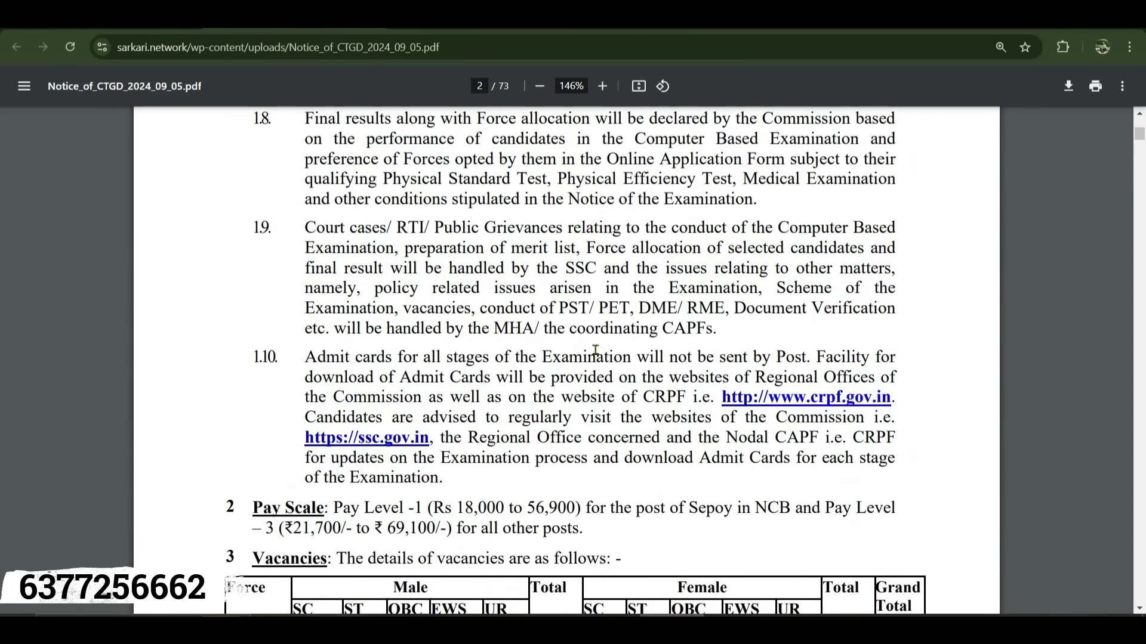
{"action": "scroll", "coordinate": [595, 351], "scroll_direction": "down", "scroll_amount": 3}
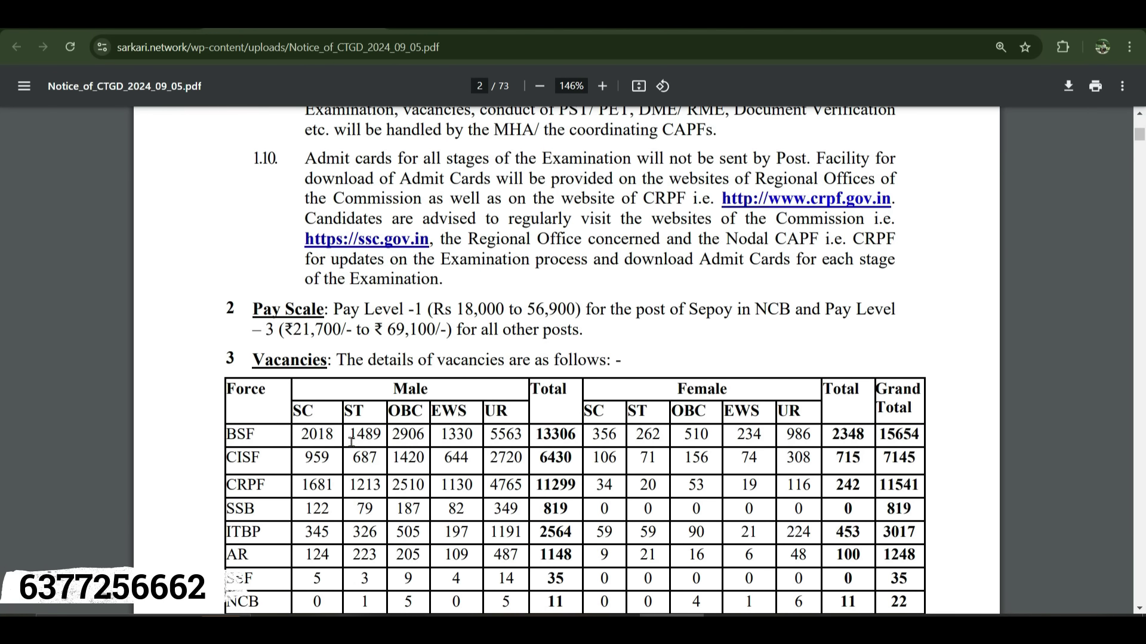
{"action": "left_click", "coordinate": [228, 438]}
{"action": "left_click", "coordinate": [536, 439]}
{"action": "left_click_drag", "start_coordinate": [536, 440], "coordinate": [574, 439]}
{"action": "left_click_drag", "start_coordinate": [831, 441], "coordinate": [860, 439]}
{"action": "left_click_drag", "start_coordinate": [534, 486], "coordinate": [580, 487]}
Step: Set and verify the CAPF post preferences as A, C, D, B, E, F, G, H, and save the Additional Information-II details
{"action": "key", "text": "ctrl+Tab"}
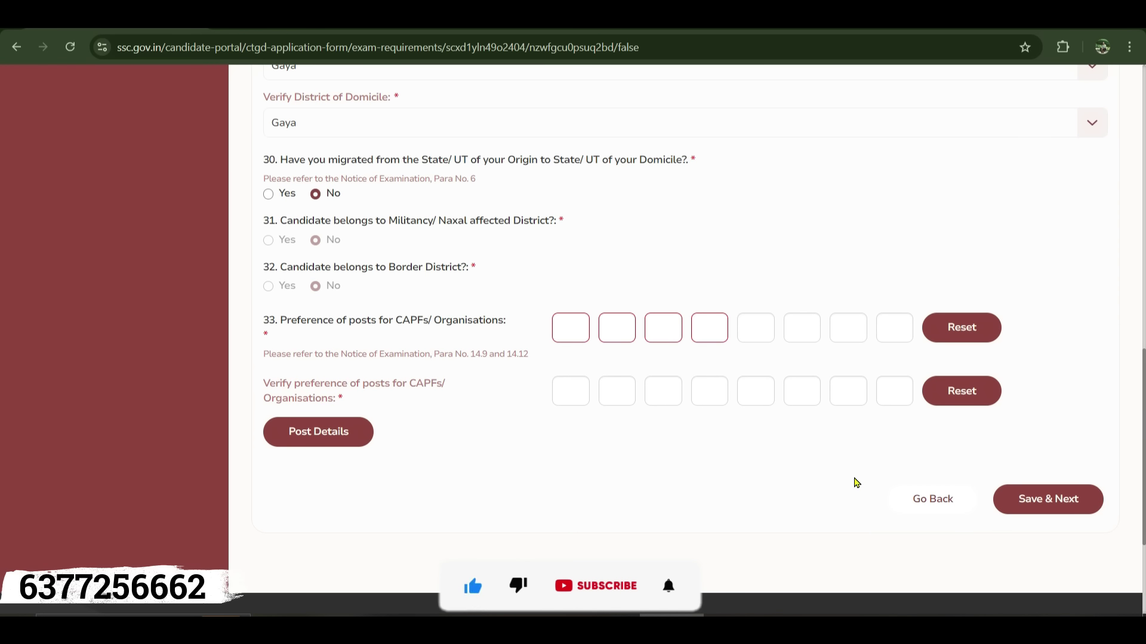
{"action": "scroll", "coordinate": [797, 481], "scroll_direction": "up", "scroll_amount": 3}
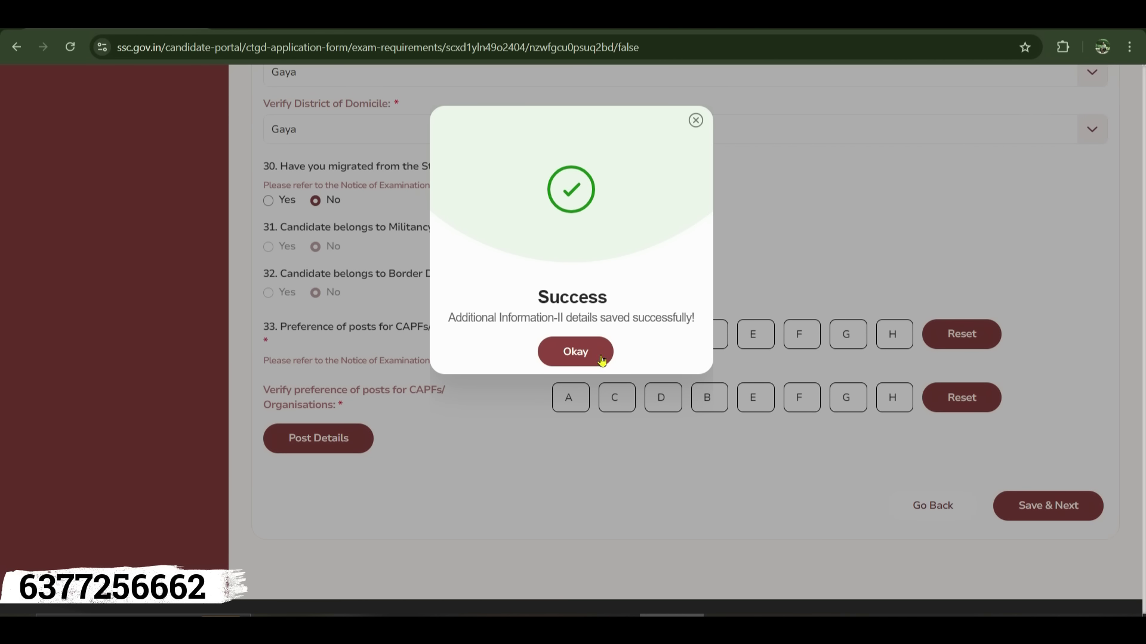
{"action": "left_click", "coordinate": [576, 353]}
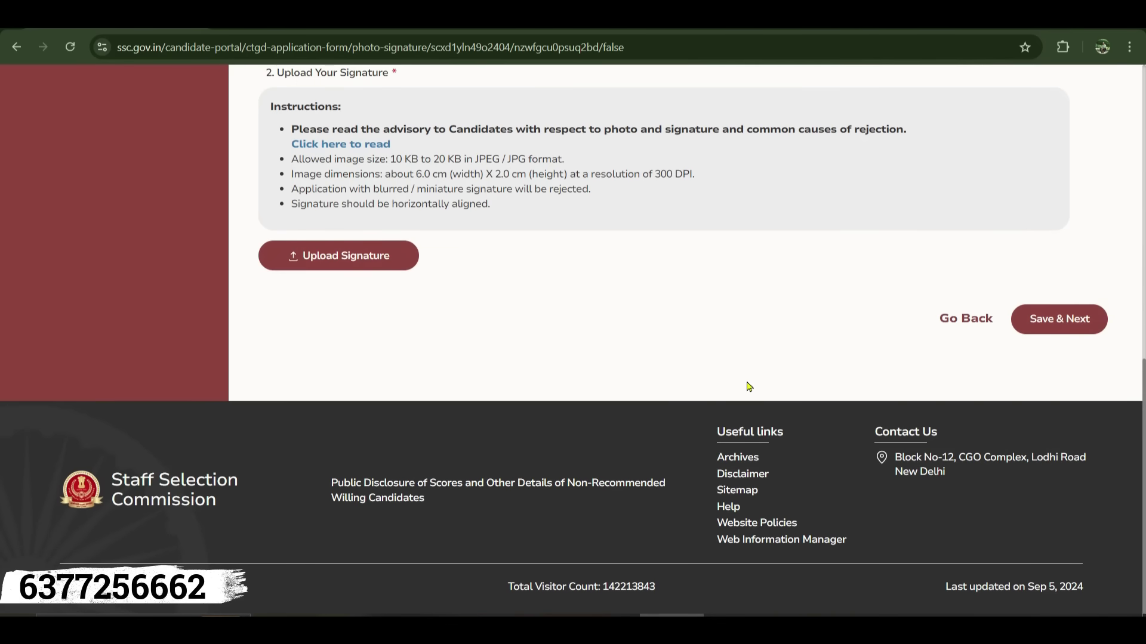
Step: Provide the candidate's photograph and signature according to the instructions, save them and continue to the form preview
{"action": "scroll", "coordinate": [751, 387], "scroll_direction": "up", "scroll_amount": 3}
{"action": "scroll", "coordinate": [522, 316], "scroll_direction": "up", "scroll_amount": 7}
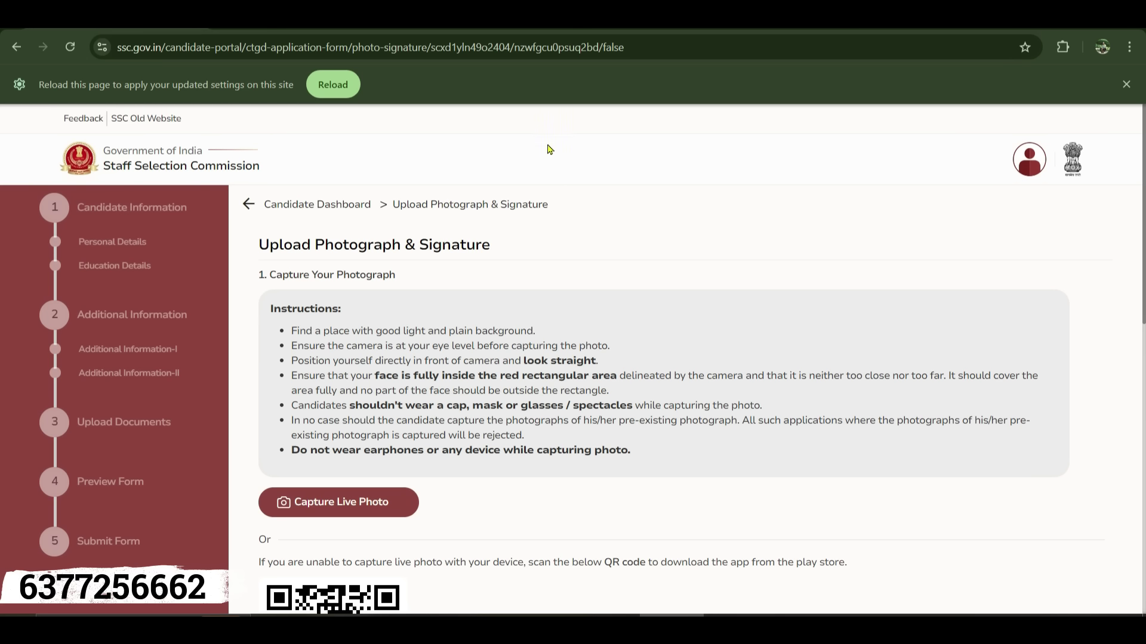
{"action": "scroll", "coordinate": [574, 345], "scroll_direction": "down", "scroll_amount": 3}
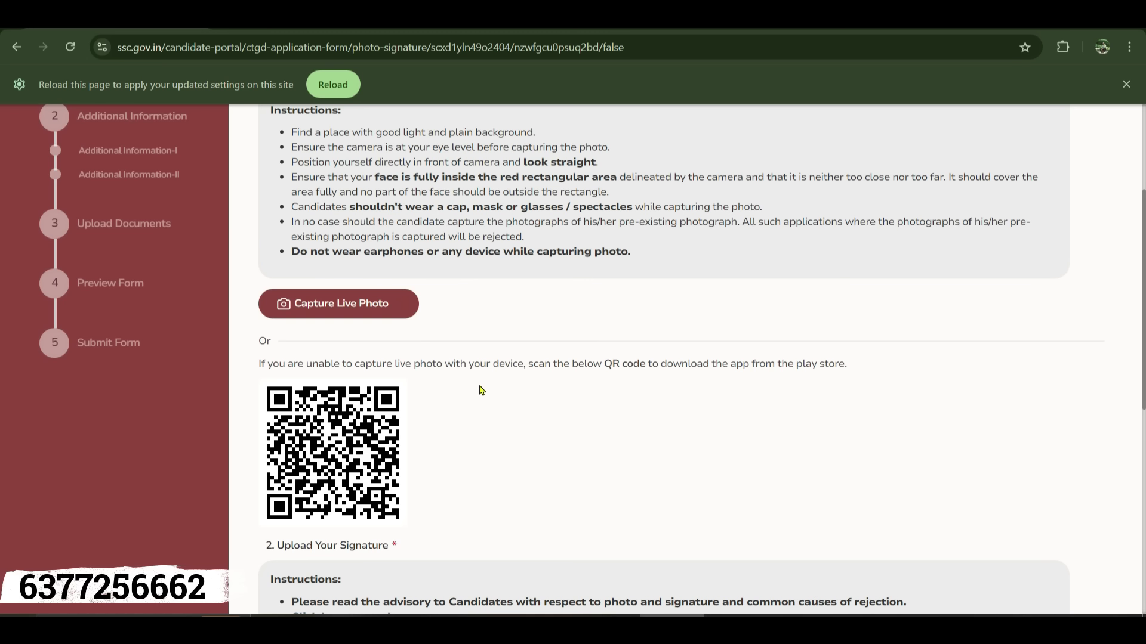
{"action": "scroll", "coordinate": [478, 394], "scroll_direction": "down", "scroll_amount": 3}
{"action": "scroll", "coordinate": [480, 463], "scroll_direction": "down", "scroll_amount": 3}
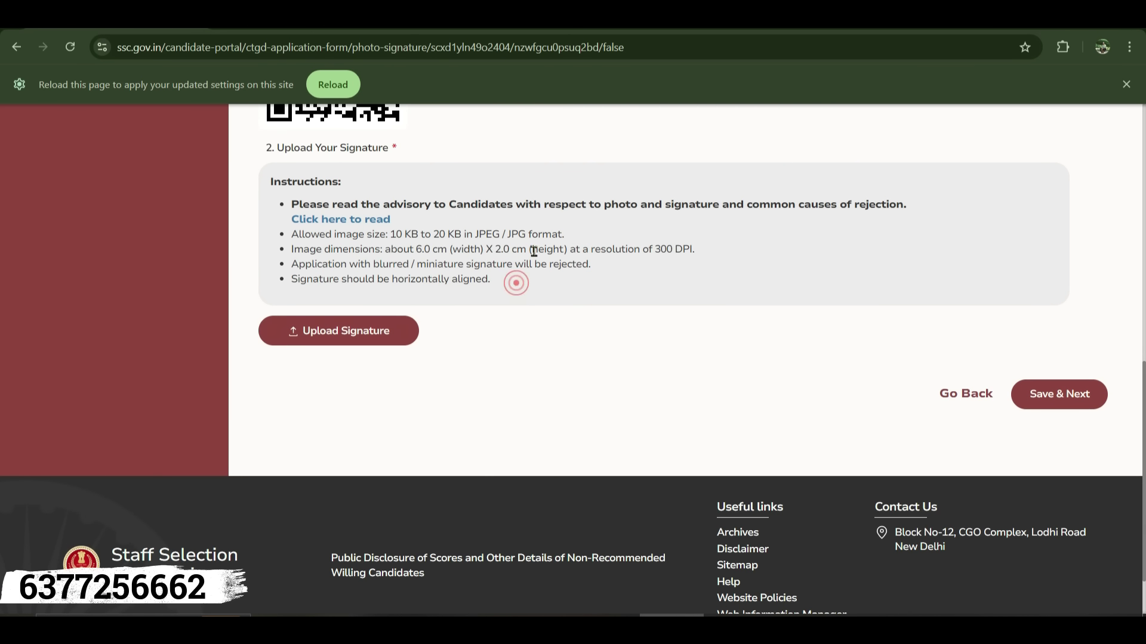
{"action": "left_click", "coordinate": [1070, 410]}
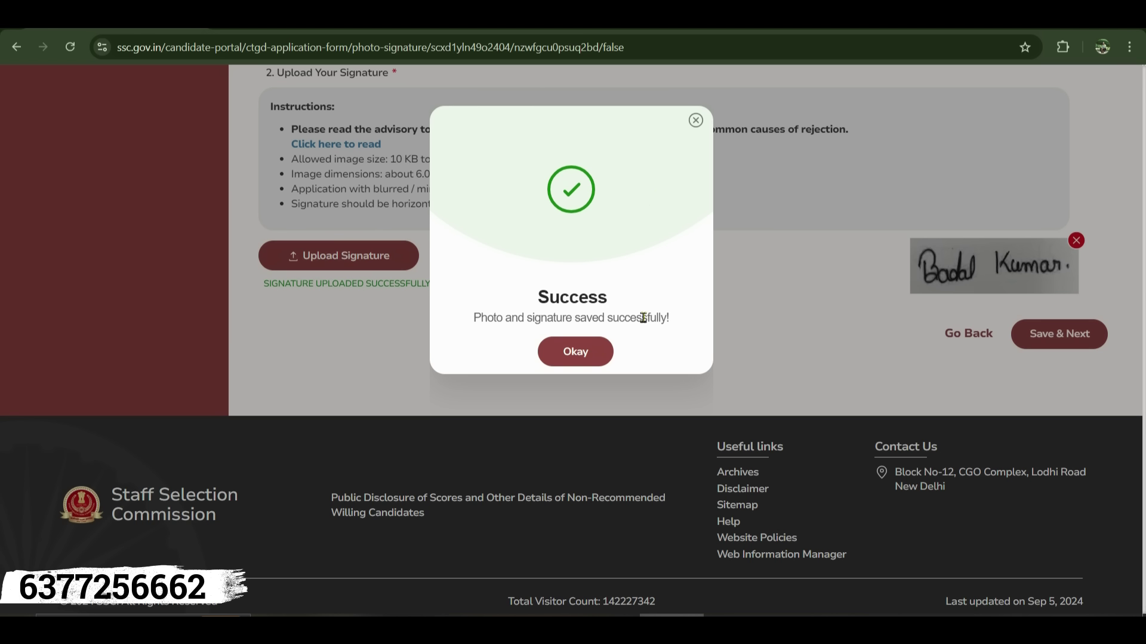
{"action": "left_click", "coordinate": [570, 354]}
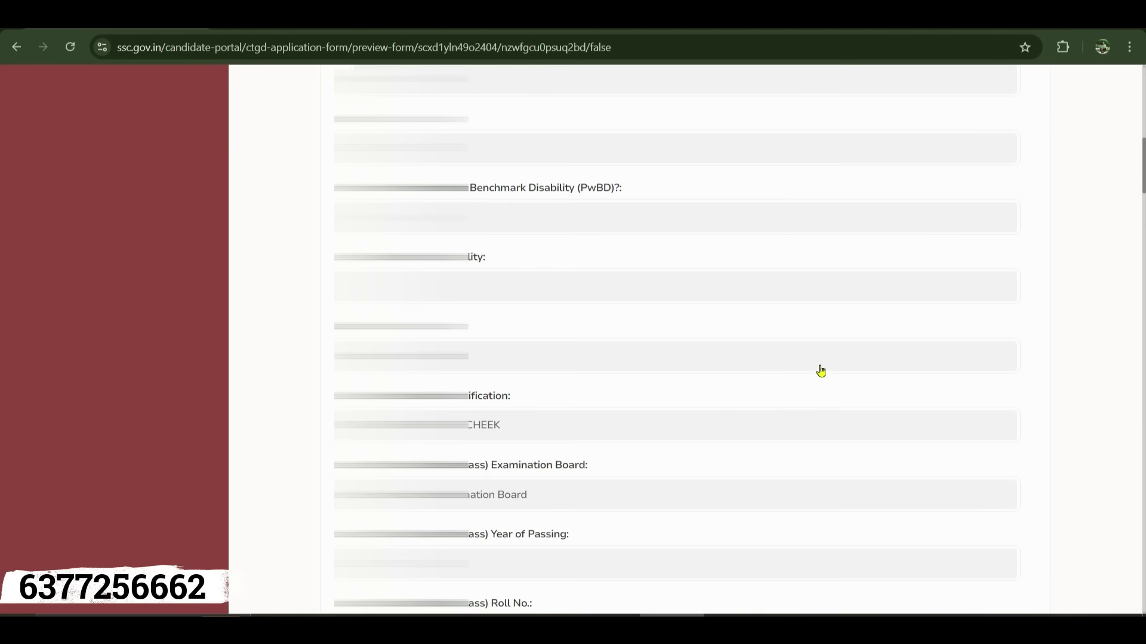
Step: Review the whole application preview, checking the personal details, additional information, CAPF post preferences, photograph and signature
{"action": "scroll", "coordinate": [656, 293], "scroll_direction": "up", "scroll_amount": 3}
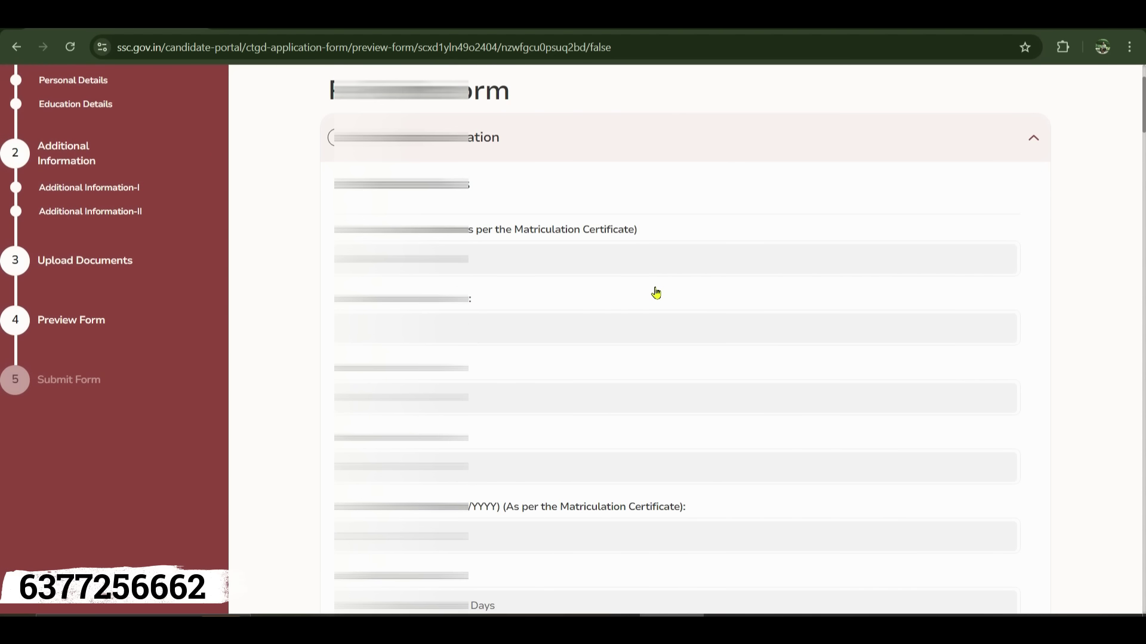
{"action": "scroll", "coordinate": [668, 232], "scroll_direction": "down", "scroll_amount": 20}
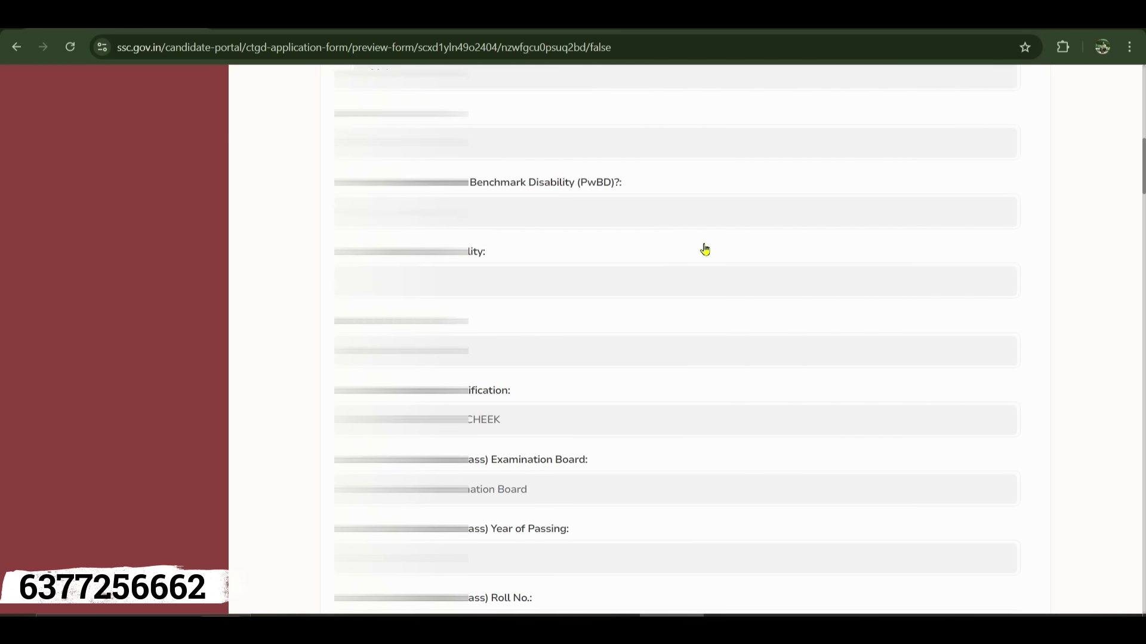
{"action": "scroll", "coordinate": [705, 249], "scroll_direction": "down", "scroll_amount": 20}
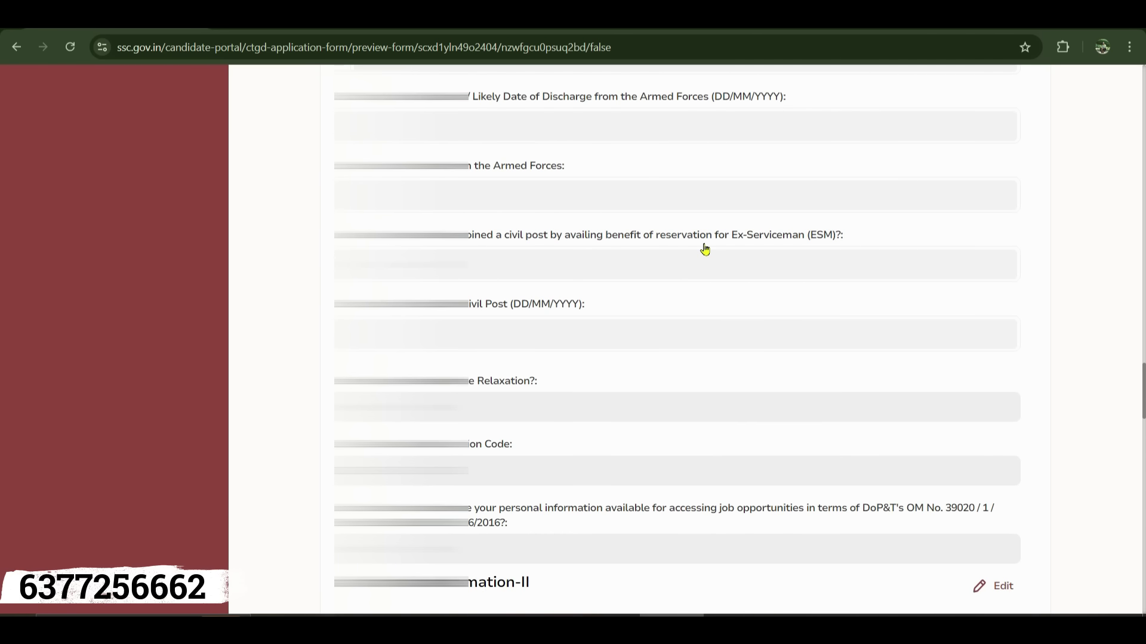
{"action": "scroll", "coordinate": [704, 249], "scroll_direction": "down", "scroll_amount": 20}
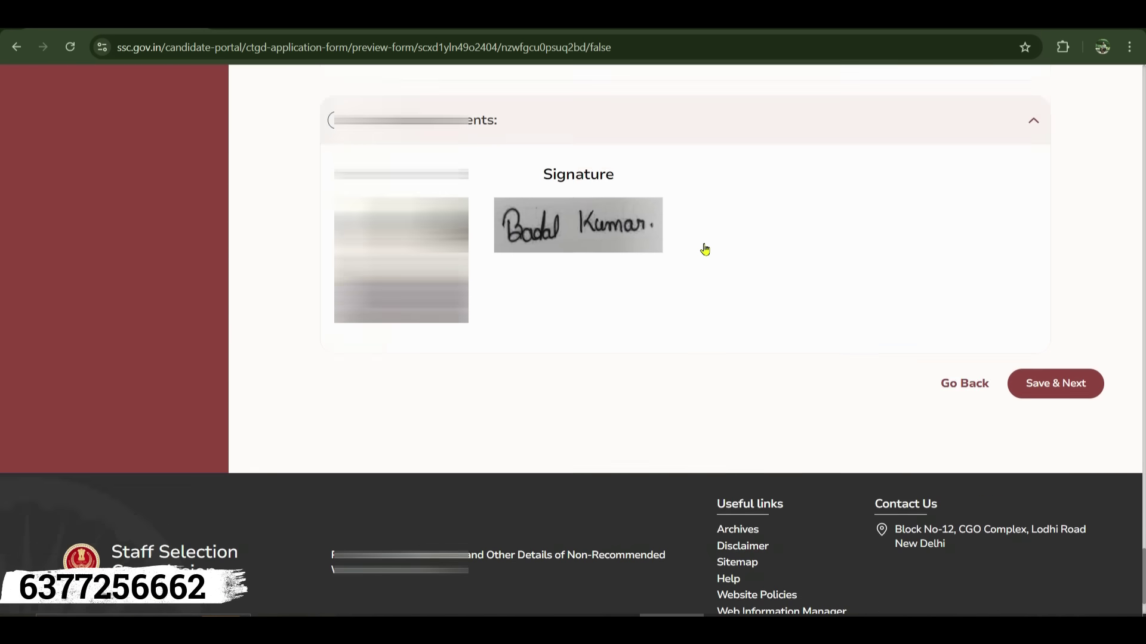
{"action": "scroll", "coordinate": [705, 250], "scroll_direction": "up", "scroll_amount": 3}
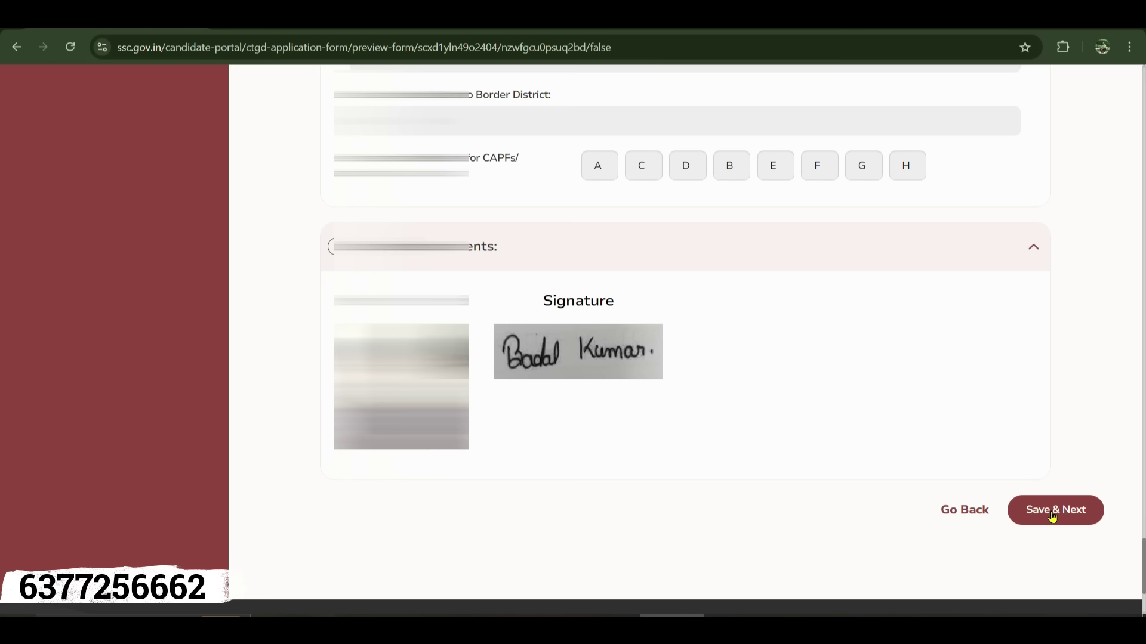
{"action": "scroll", "coordinate": [736, 392], "scroll_direction": "up", "scroll_amount": 10}
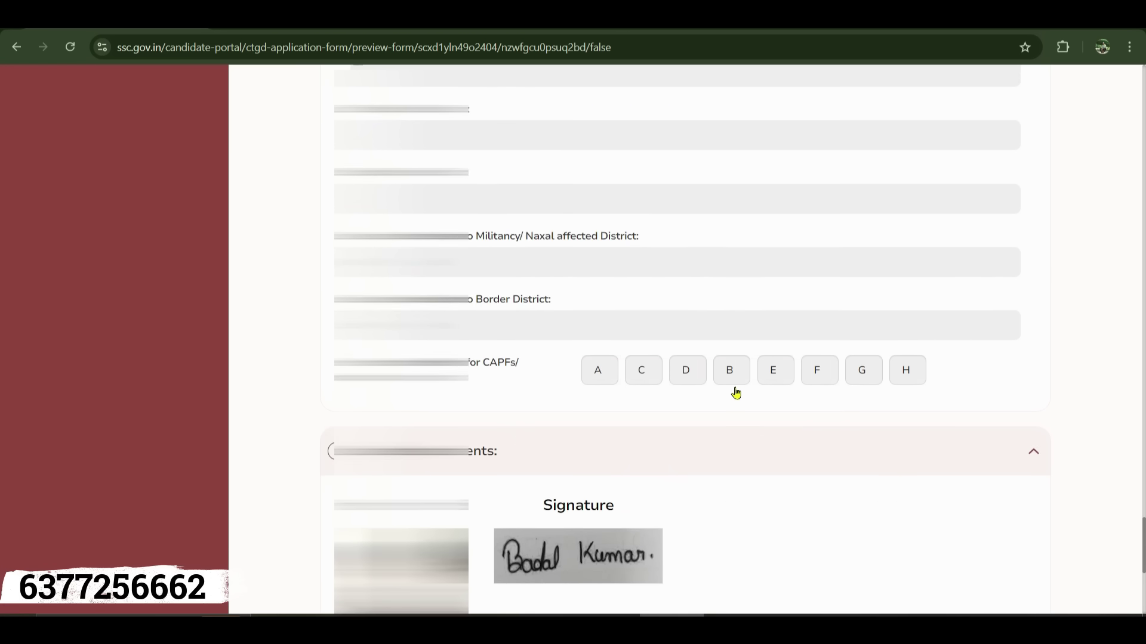
{"action": "scroll", "coordinate": [736, 392], "scroll_direction": "up", "scroll_amount": 15}
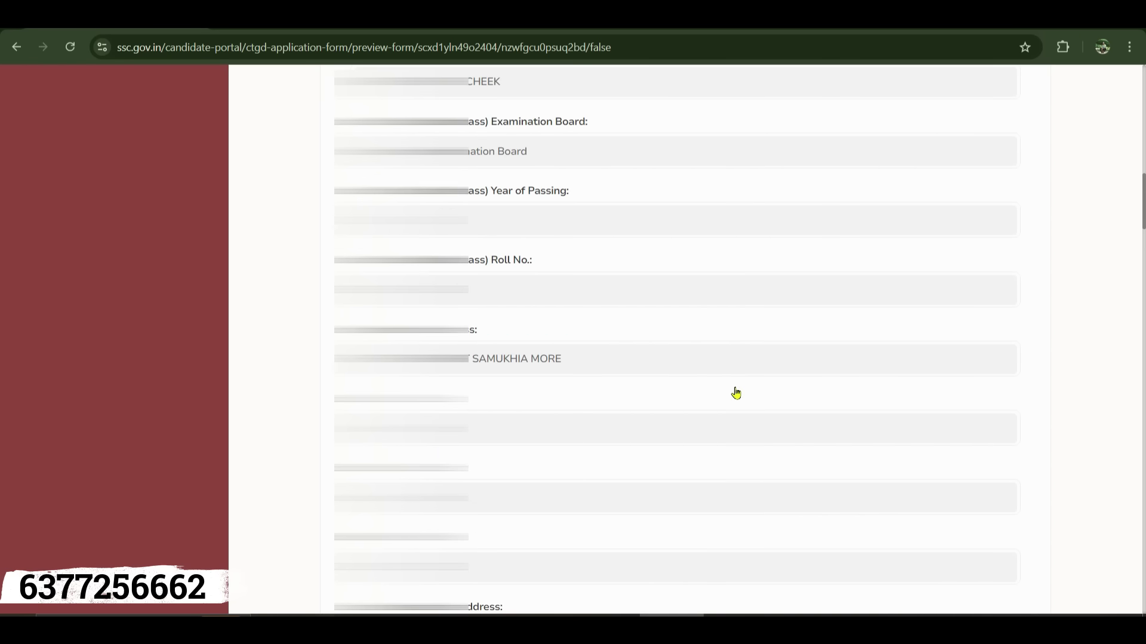
{"action": "scroll", "coordinate": [736, 393], "scroll_direction": "up", "scroll_amount": 5}
{"action": "scroll", "coordinate": [735, 388], "scroll_direction": "down", "scroll_amount": 13}
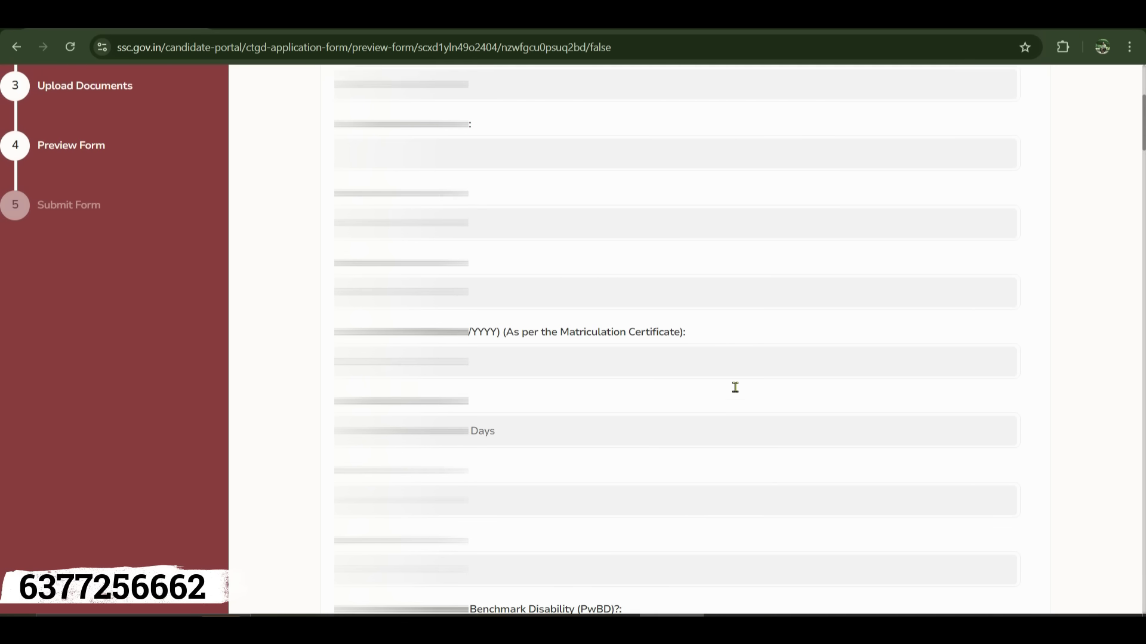
{"action": "scroll", "coordinate": [735, 388], "scroll_direction": "down", "scroll_amount": 20}
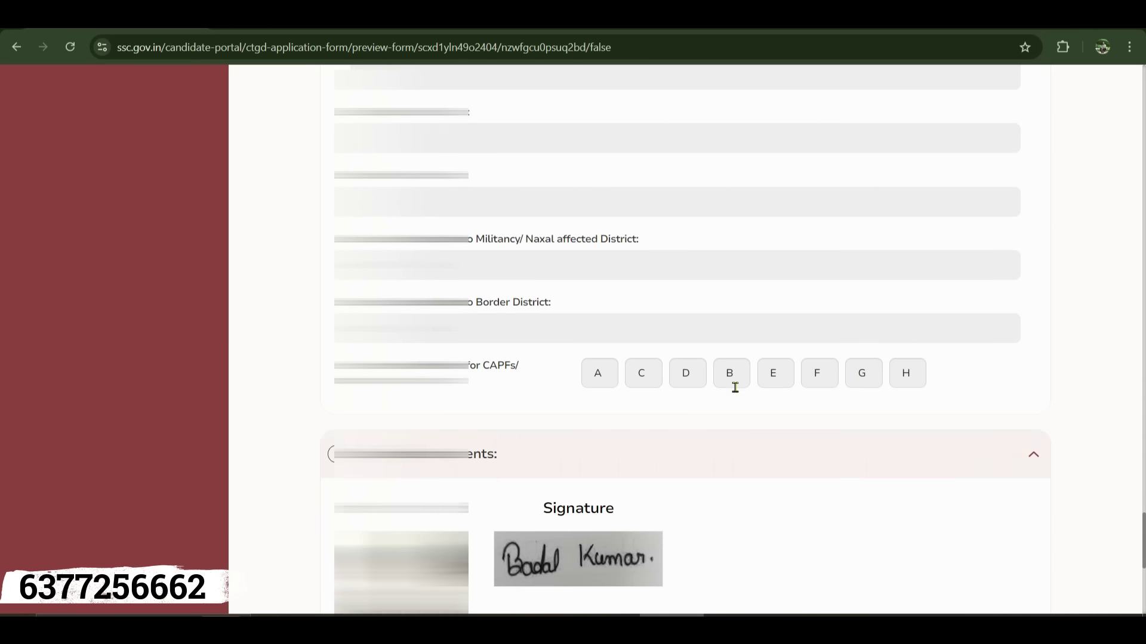
{"action": "scroll", "coordinate": [895, 460], "scroll_direction": "down", "scroll_amount": 3}
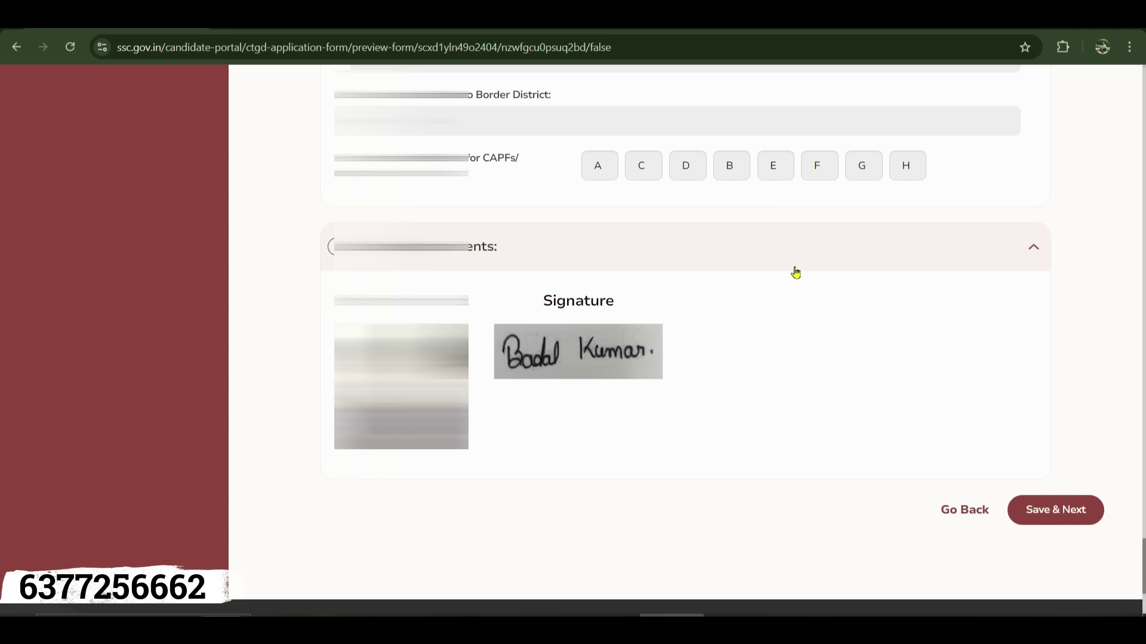
Step: Submit the application form and proceed with the online fee payment of 100 to the SBIePay Lite gateway
{"action": "left_click", "coordinate": [1061, 523]}
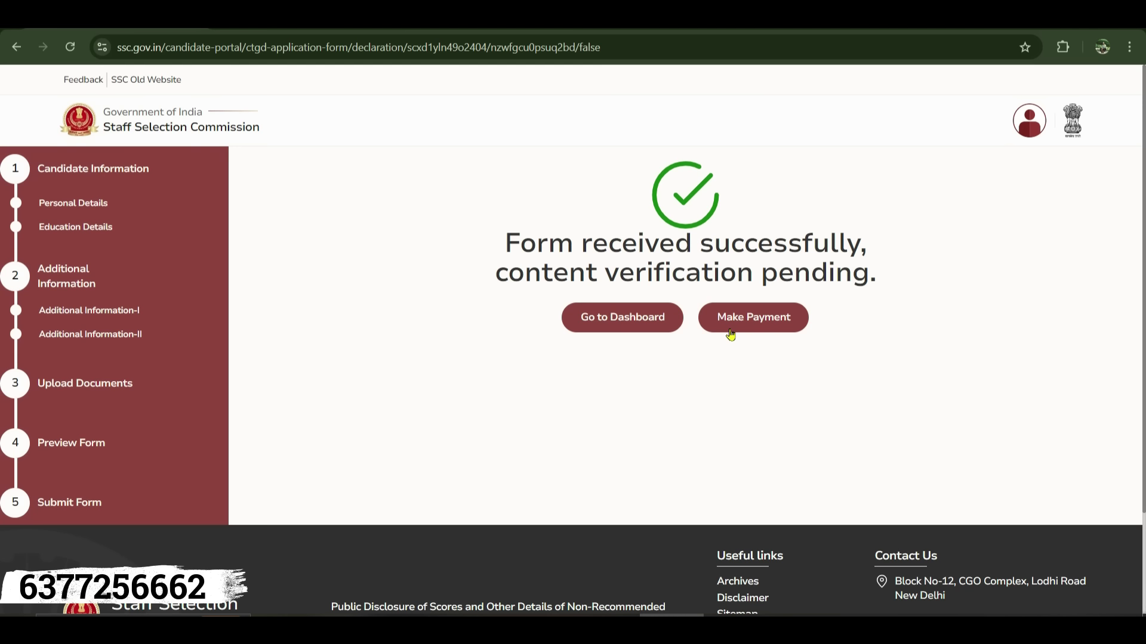
{"action": "left_click", "coordinate": [761, 334]}
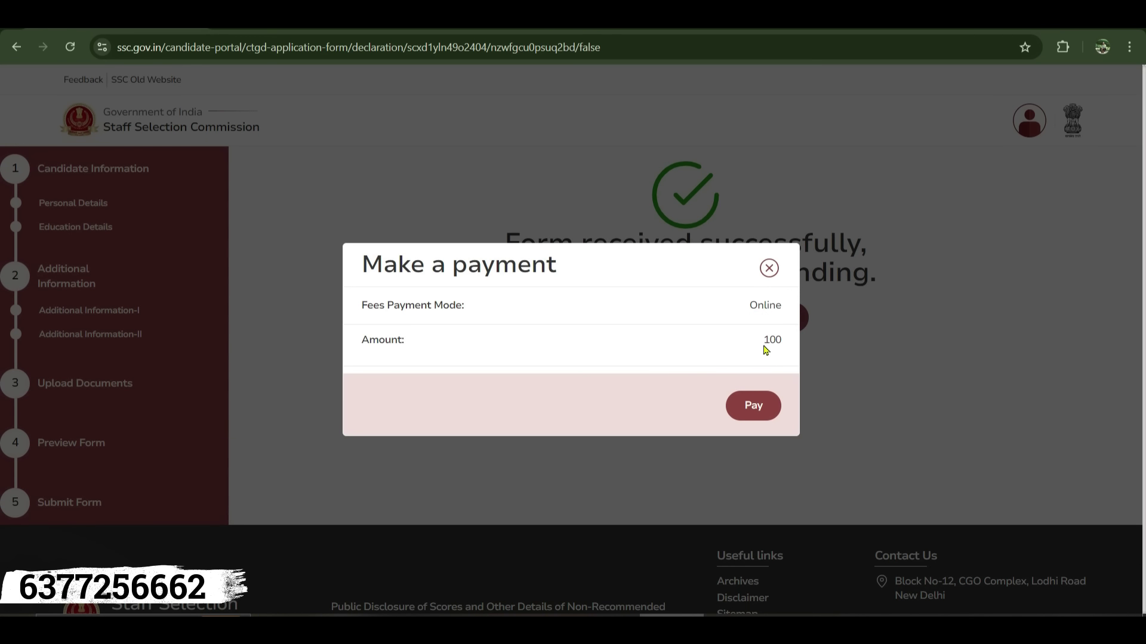
{"action": "left_click", "coordinate": [753, 414]}
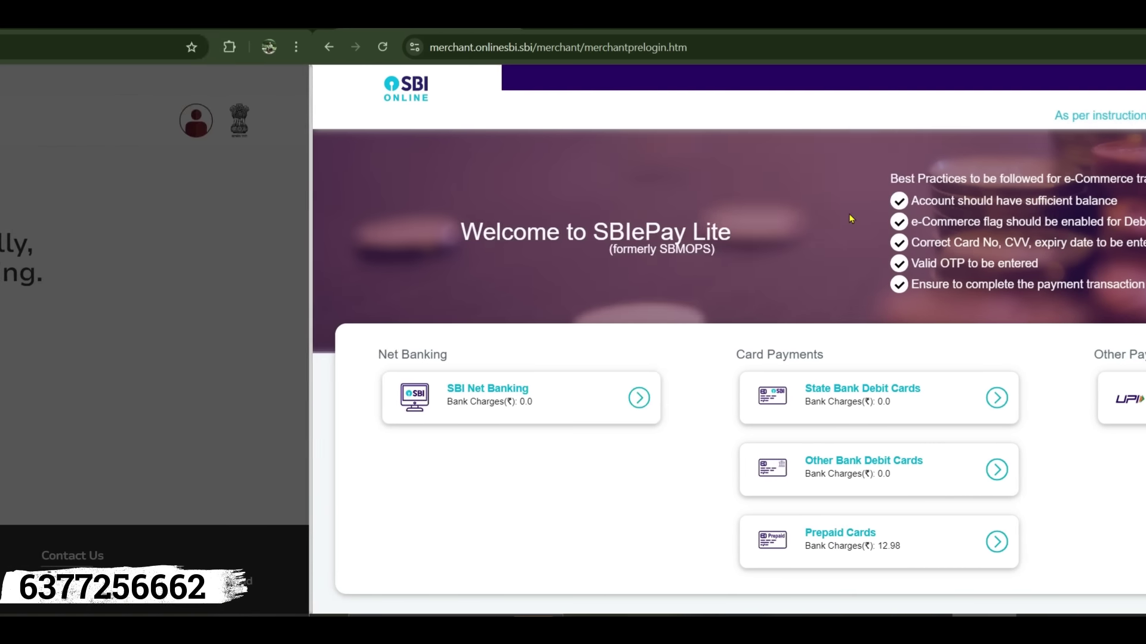